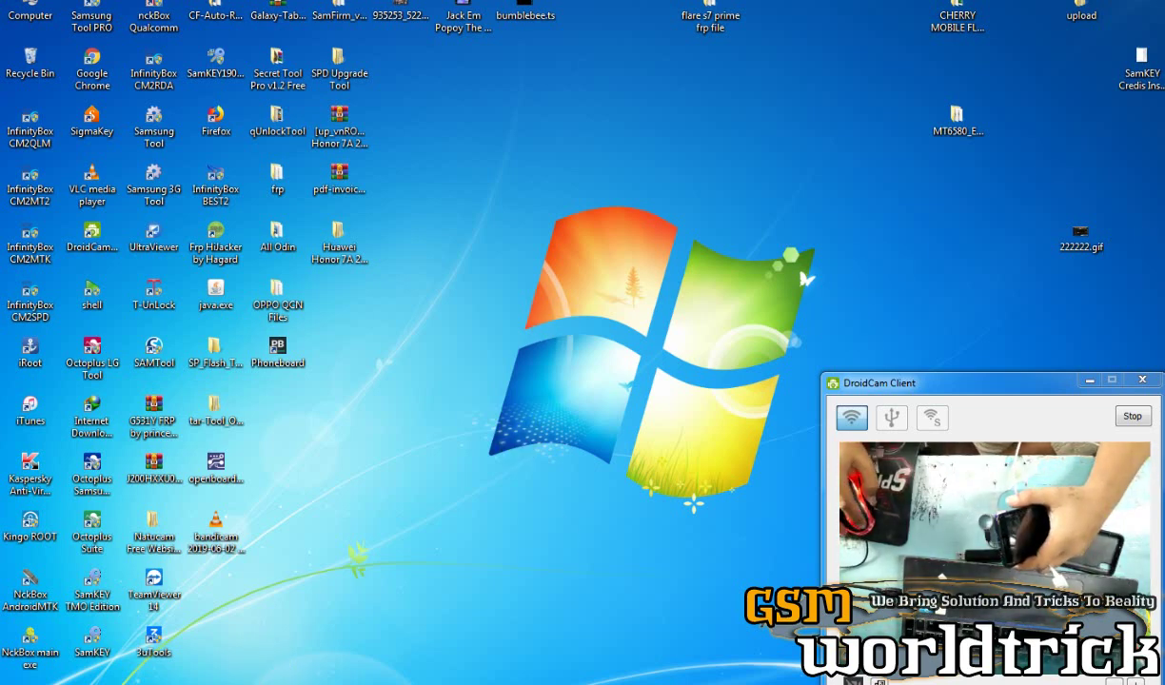
# View the download page for the Cherry Mobile Flare J6 Mini Firmware Stock Rom v21 in a separate tab of the web browser
pyautogui.click(268, 670)
pyautogui.scroll(3, 106, 289)
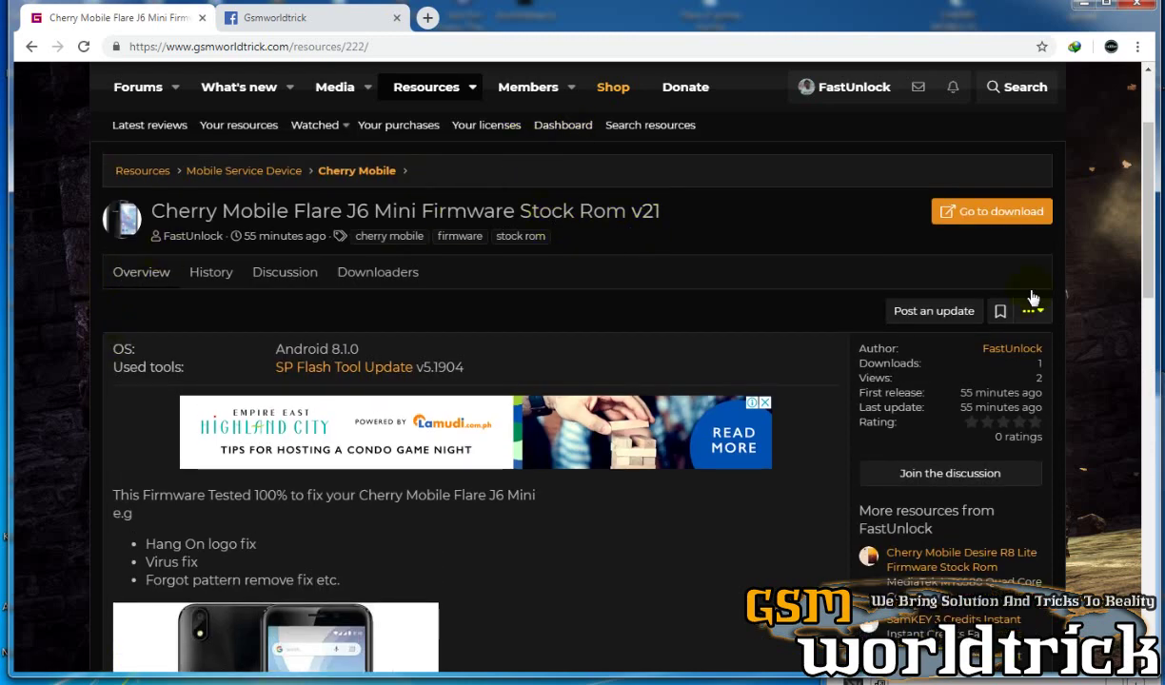
pyautogui.rightClick(978, 213)
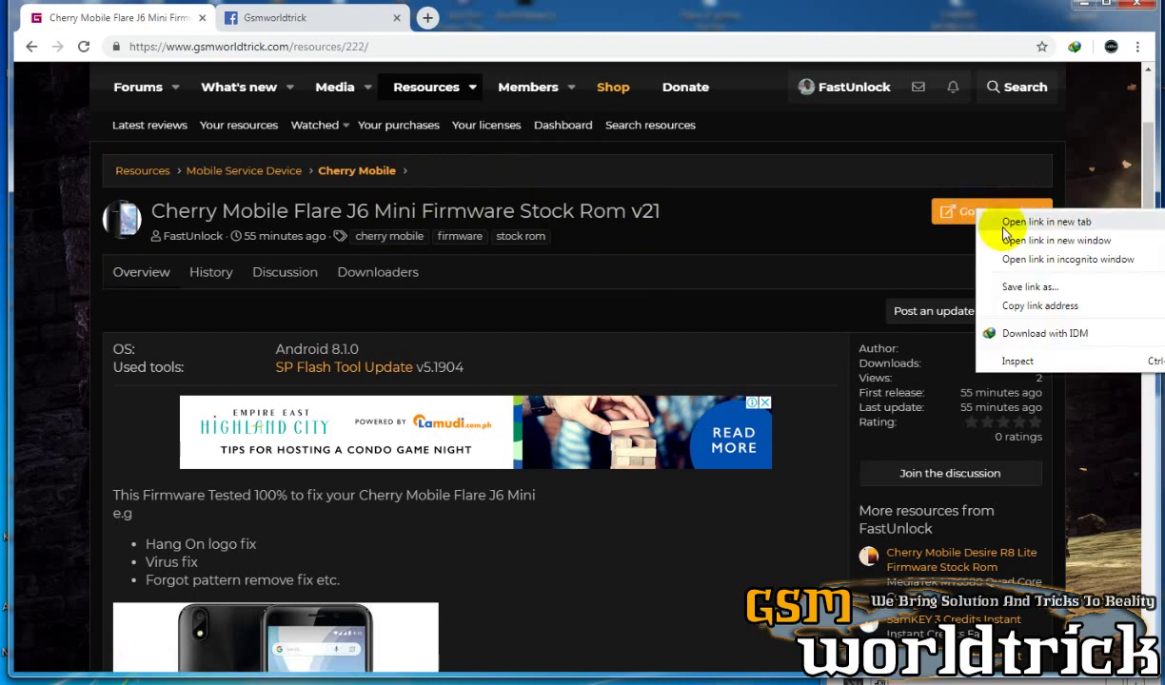
pyautogui.click(1005, 223)
pyautogui.click(286, 21)
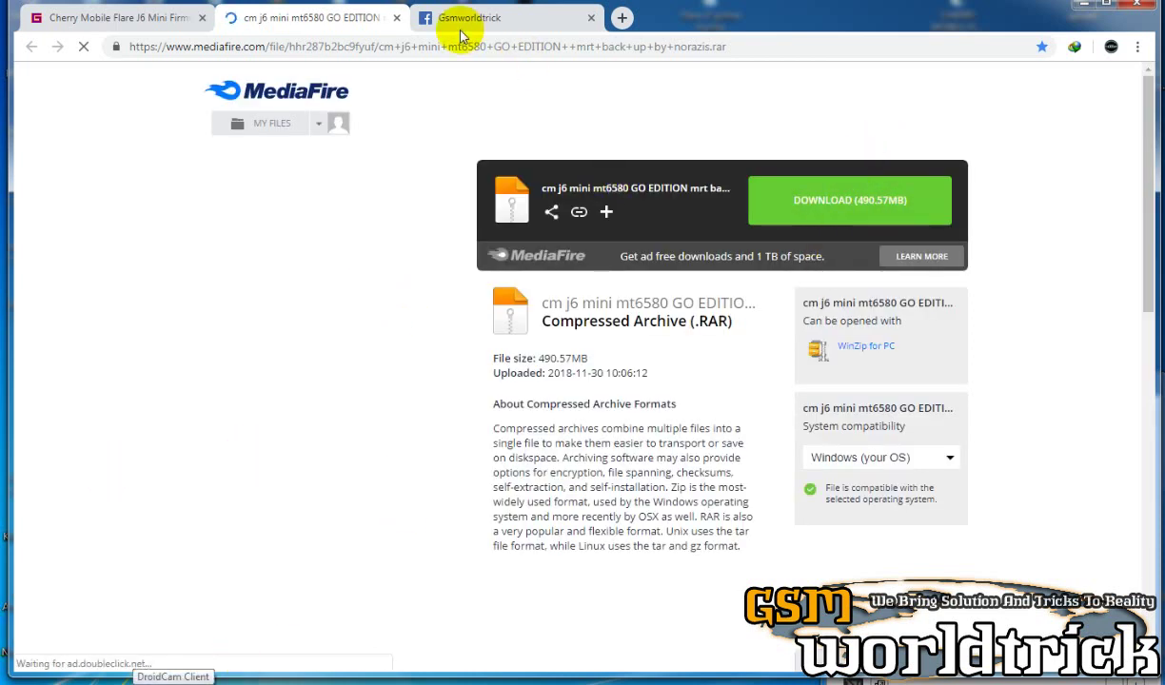
pyautogui.click(395, 18)
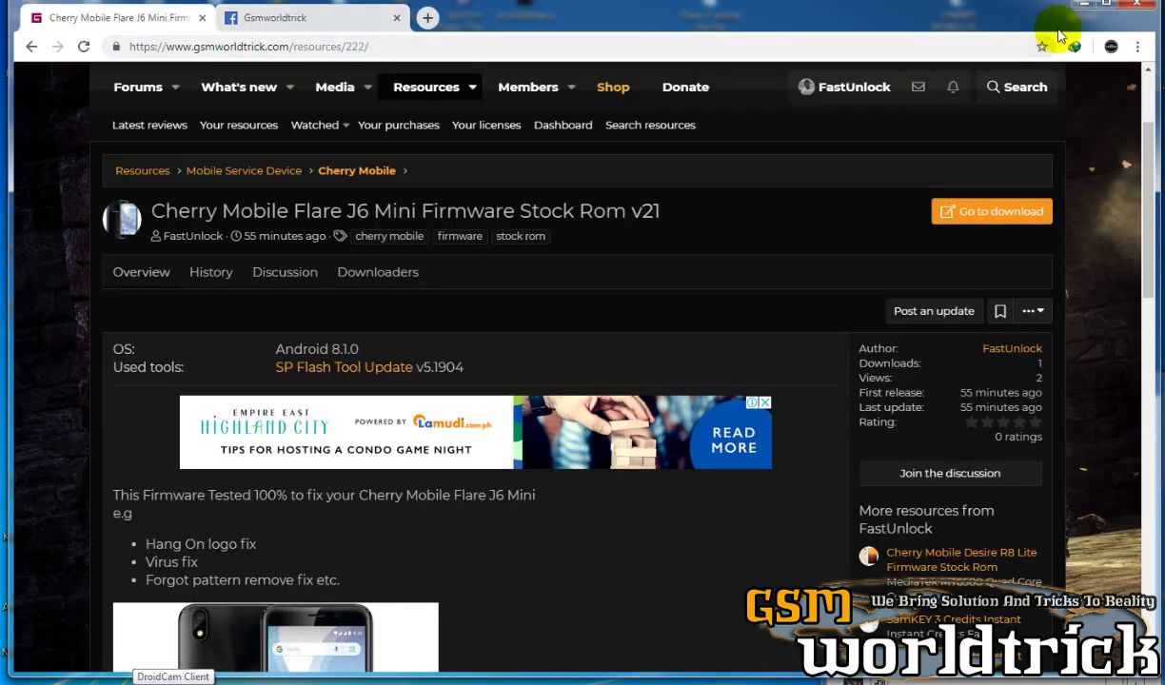
pyautogui.click(1084, 5)
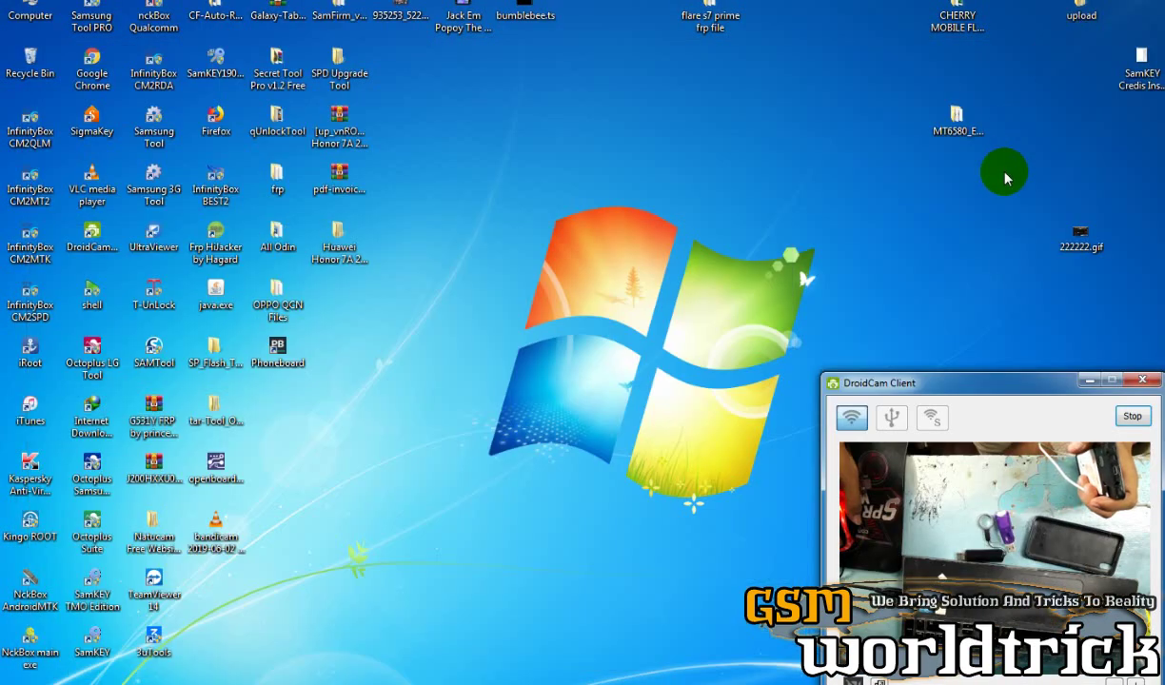
# Inspect the MT6580 Cherry Mobile firmware folder on the desktop, including the another_files subfolder and file_info.txt
pyautogui.doubleClick(962, 122)
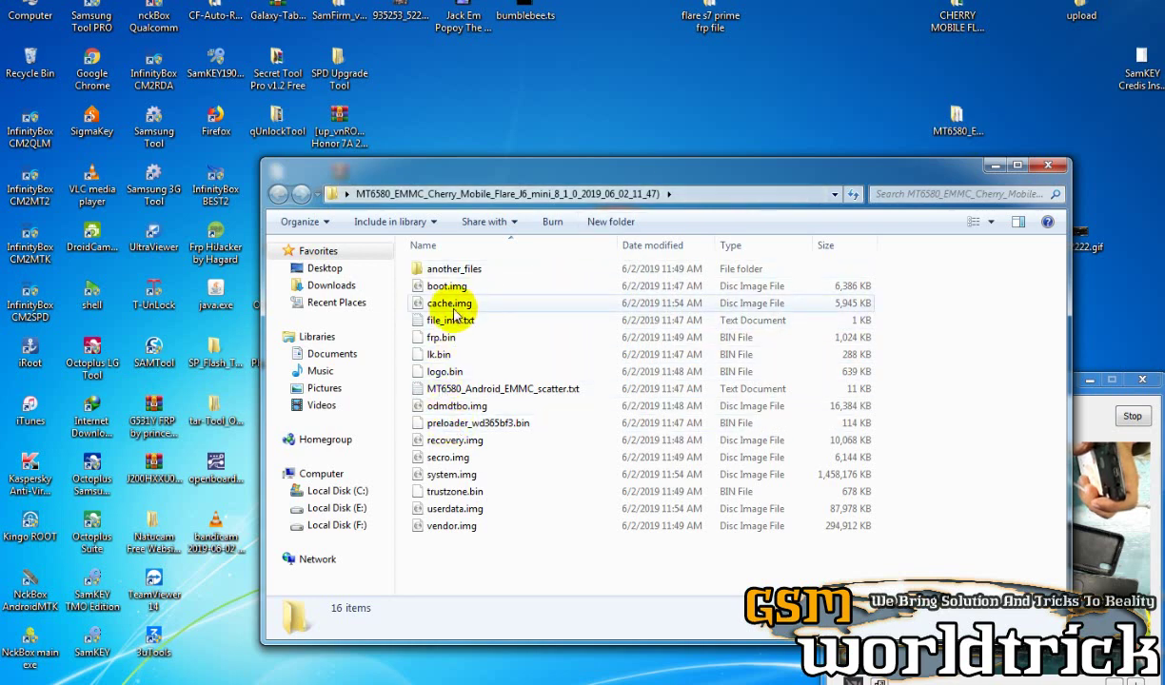
pyautogui.doubleClick(443, 269)
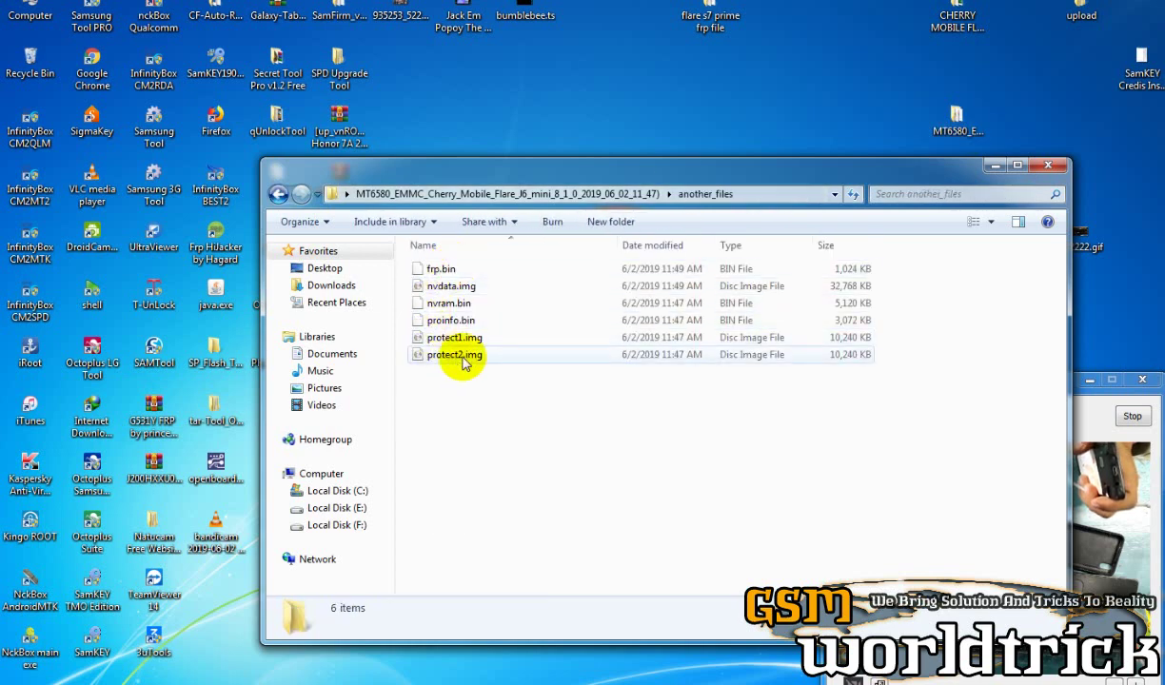
pyautogui.click(279, 196)
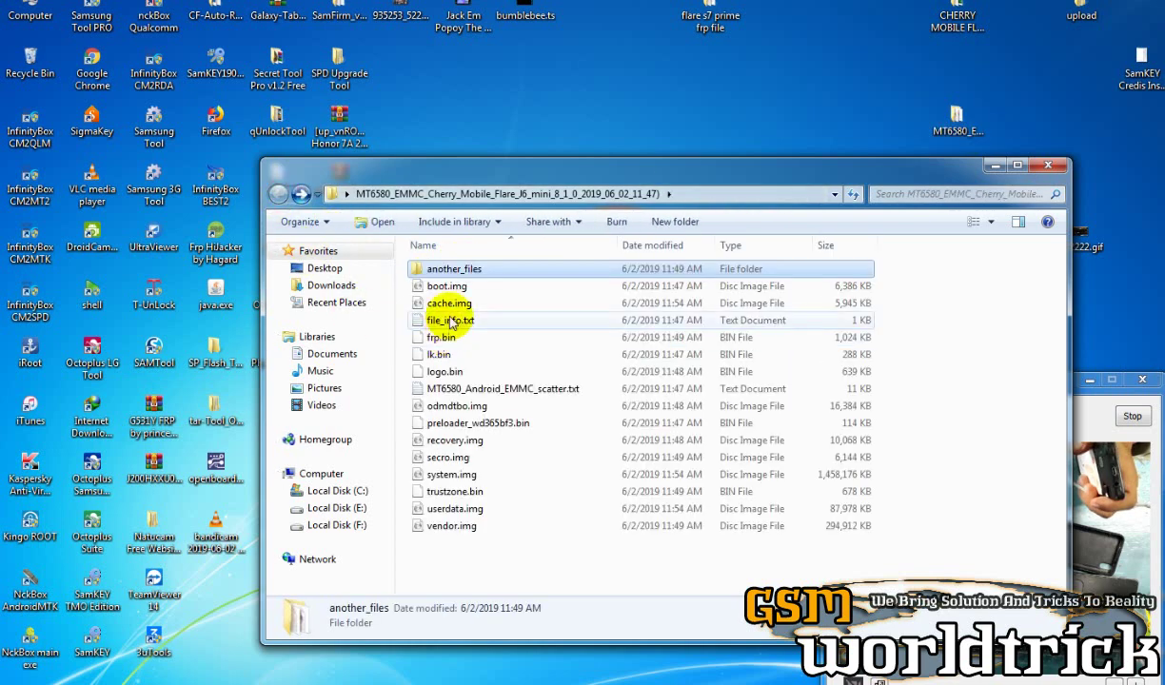
pyautogui.doubleClick(448, 324)
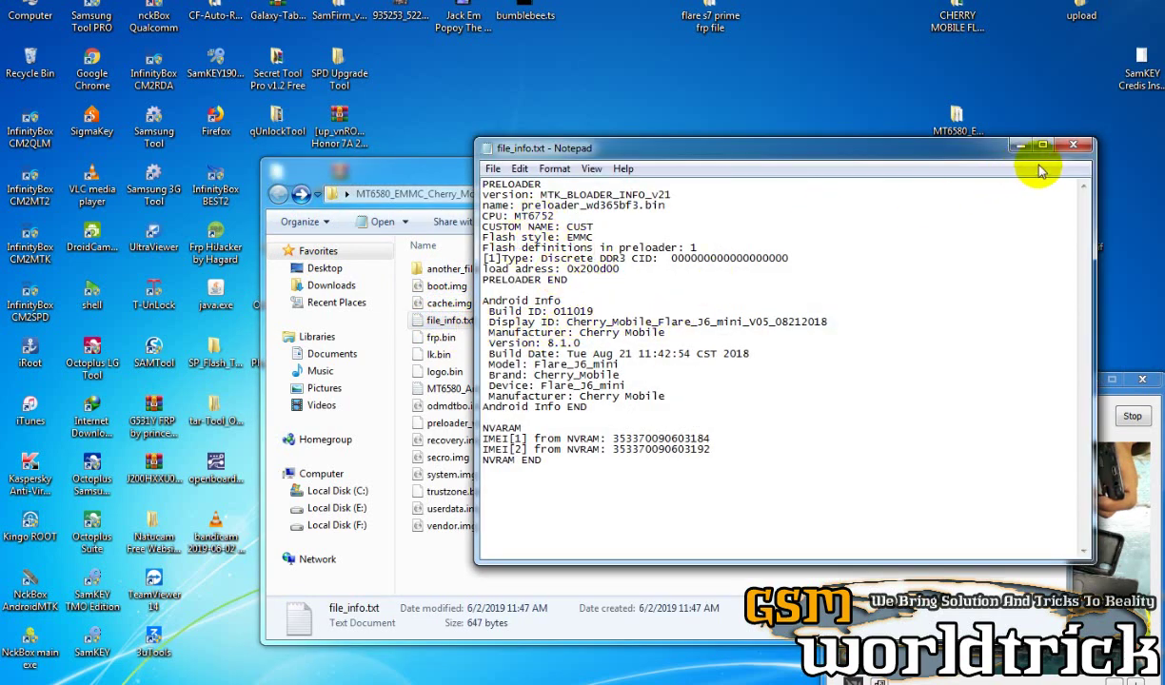
pyautogui.click(1076, 150)
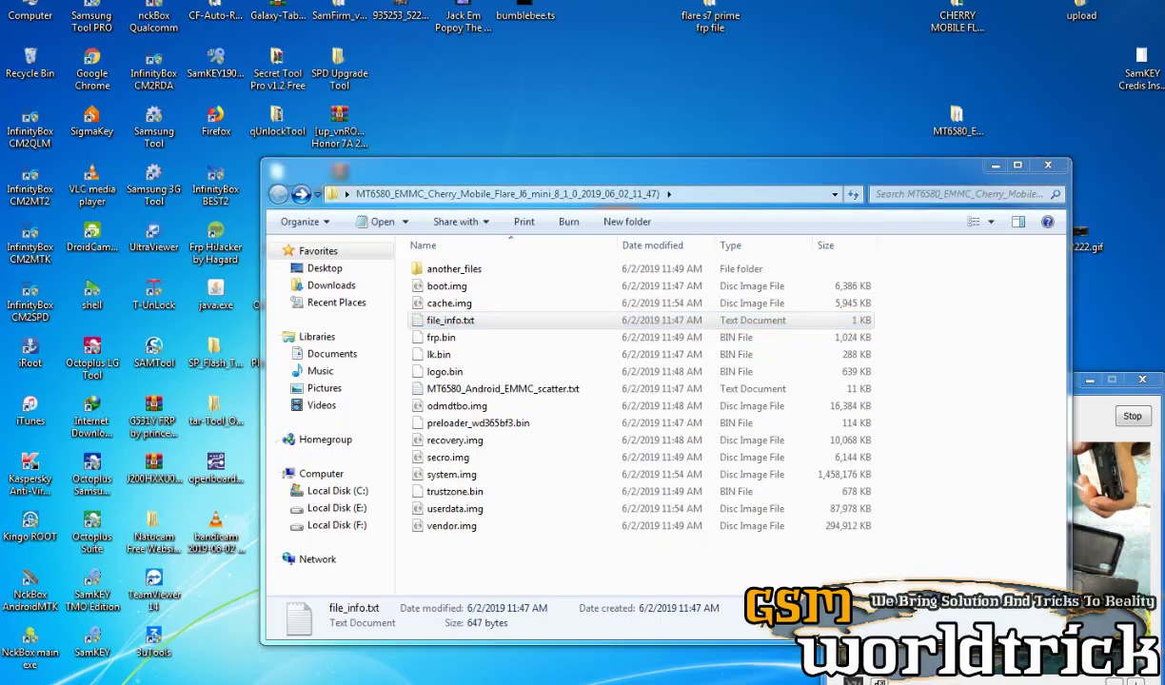
# Switch back to the web browser and examine the Firmware Info section of the Flare J6 Mini resource page
pyautogui.hotkey('alt', 'Tab')
pyautogui.scroll(-8, 99, 370)
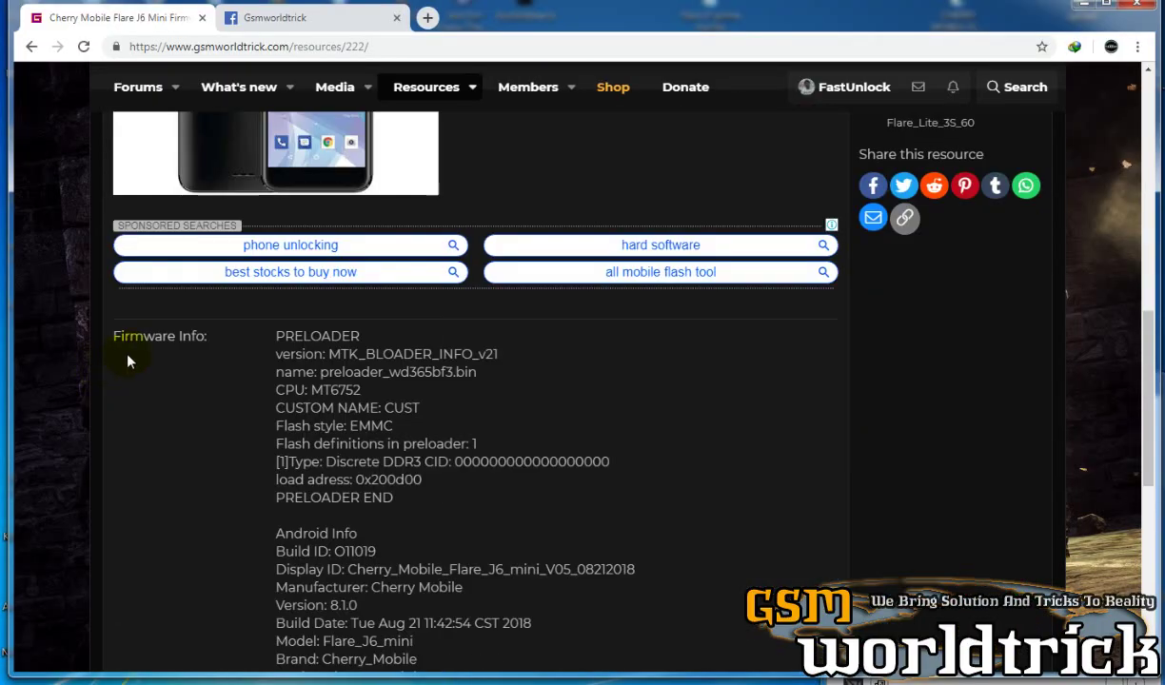
pyautogui.moveTo(276, 257); pyautogui.dragTo(427, 563)
pyautogui.scroll(-2, 427, 564)
pyautogui.scroll(10, 460, 550)
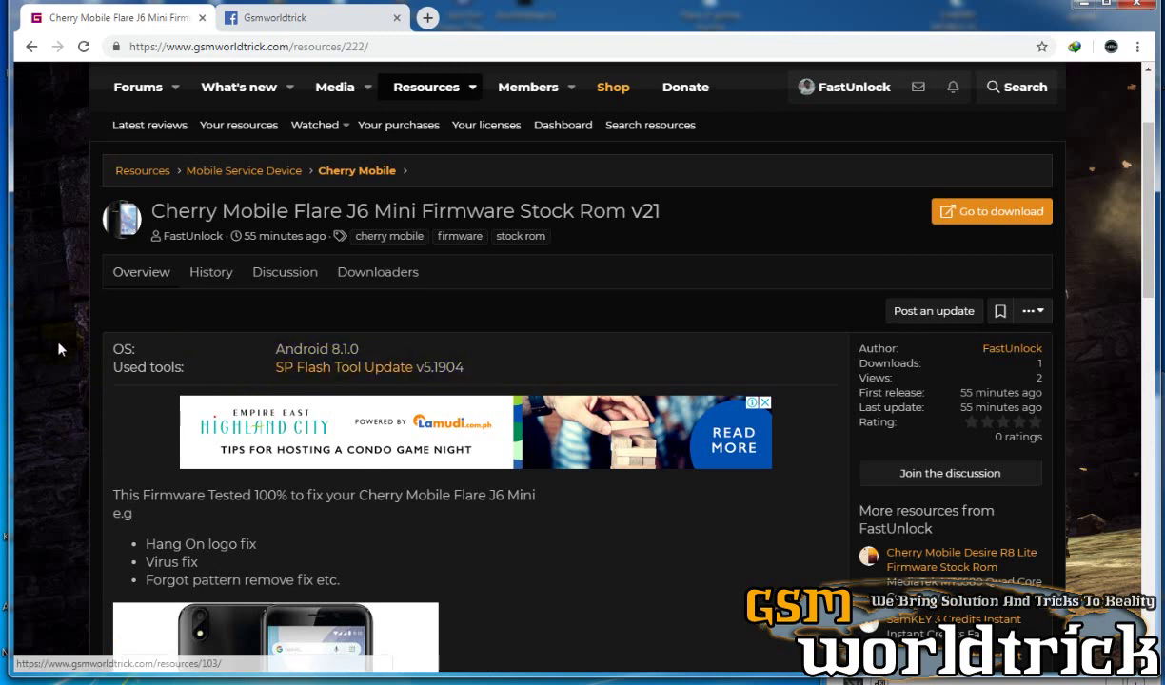
# View the SP Flash Tool Update v5.1904 resource in a new tab and check its version history
pyautogui.rightClick(335, 376)
pyautogui.click(380, 380)
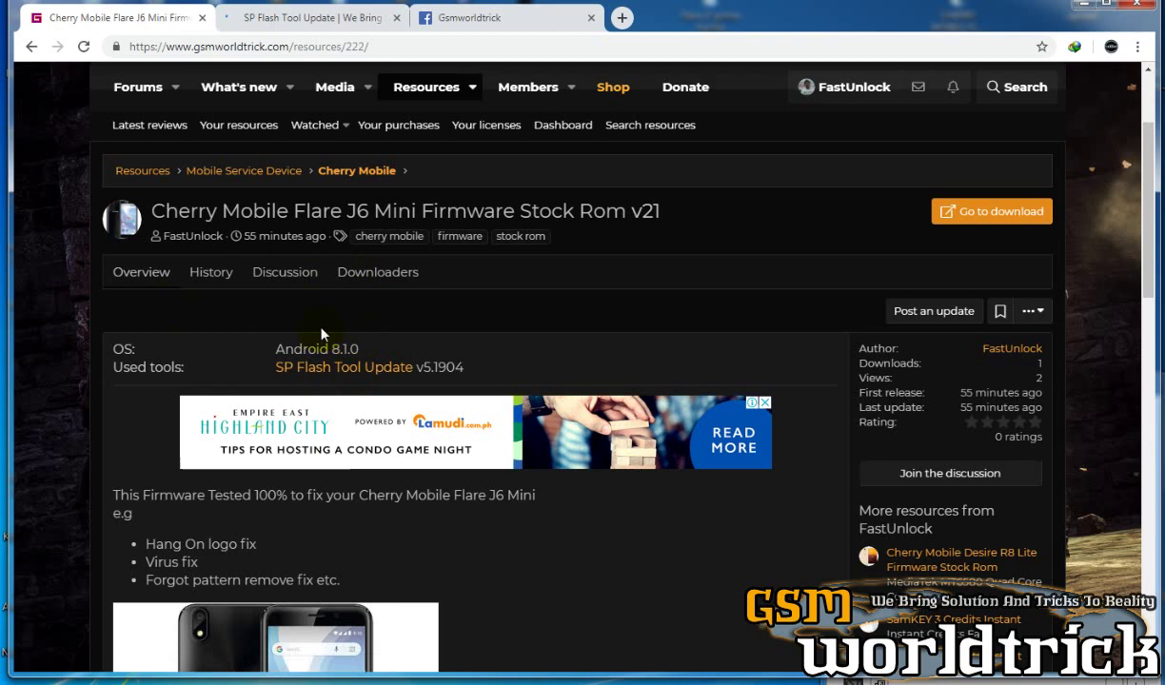
pyautogui.click(323, 19)
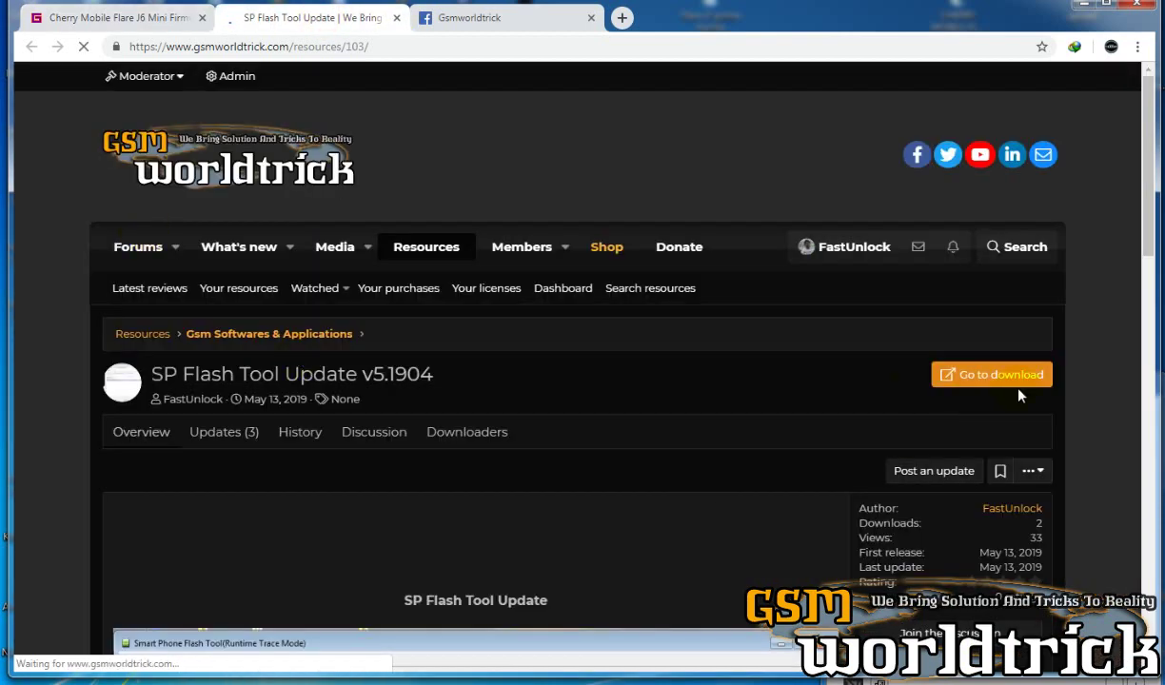
pyautogui.moveTo(359, 374); pyautogui.dragTo(497, 385)
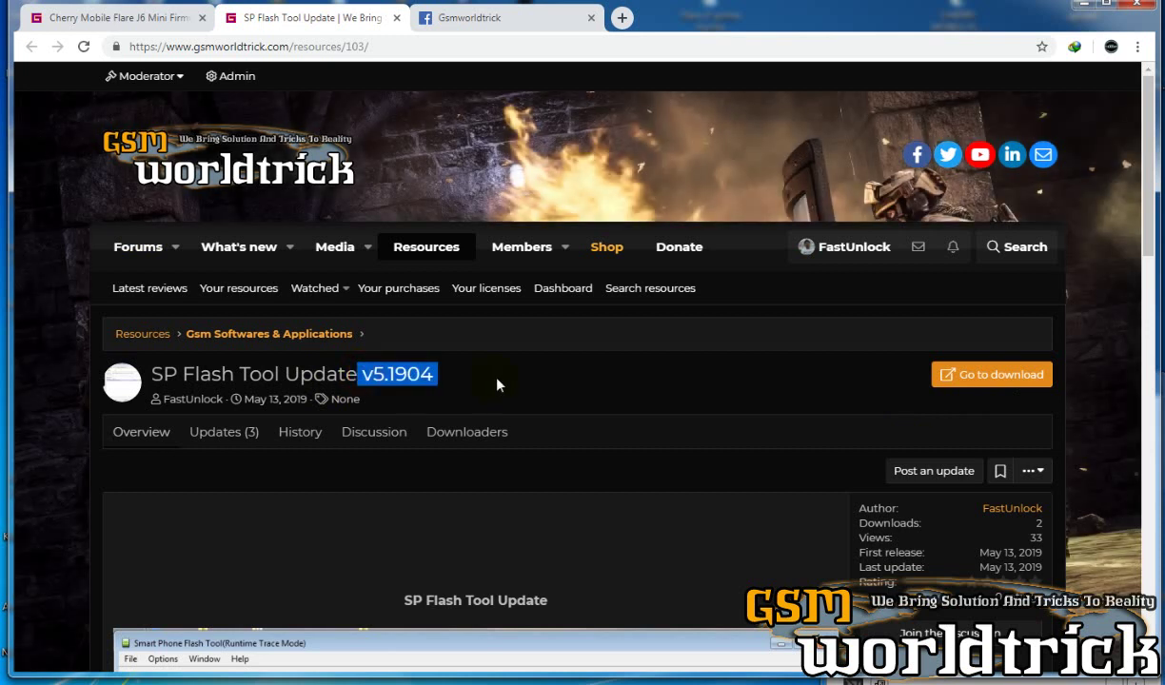
pyautogui.click(298, 440)
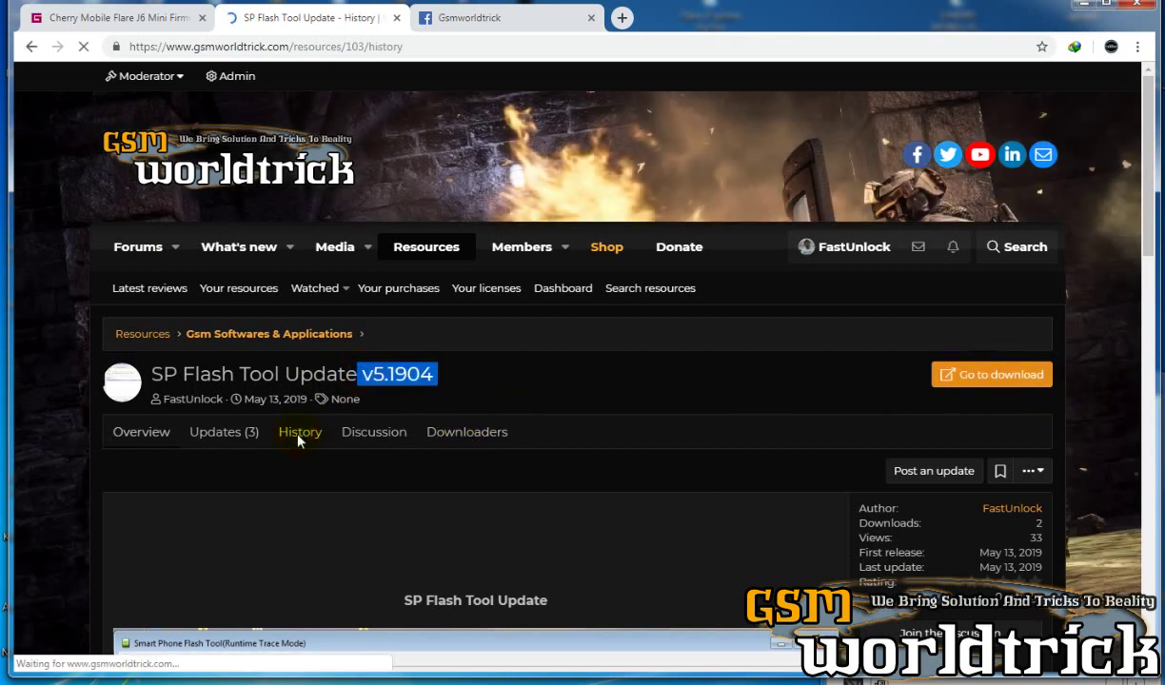
pyautogui.scroll(-2, 274, 430)
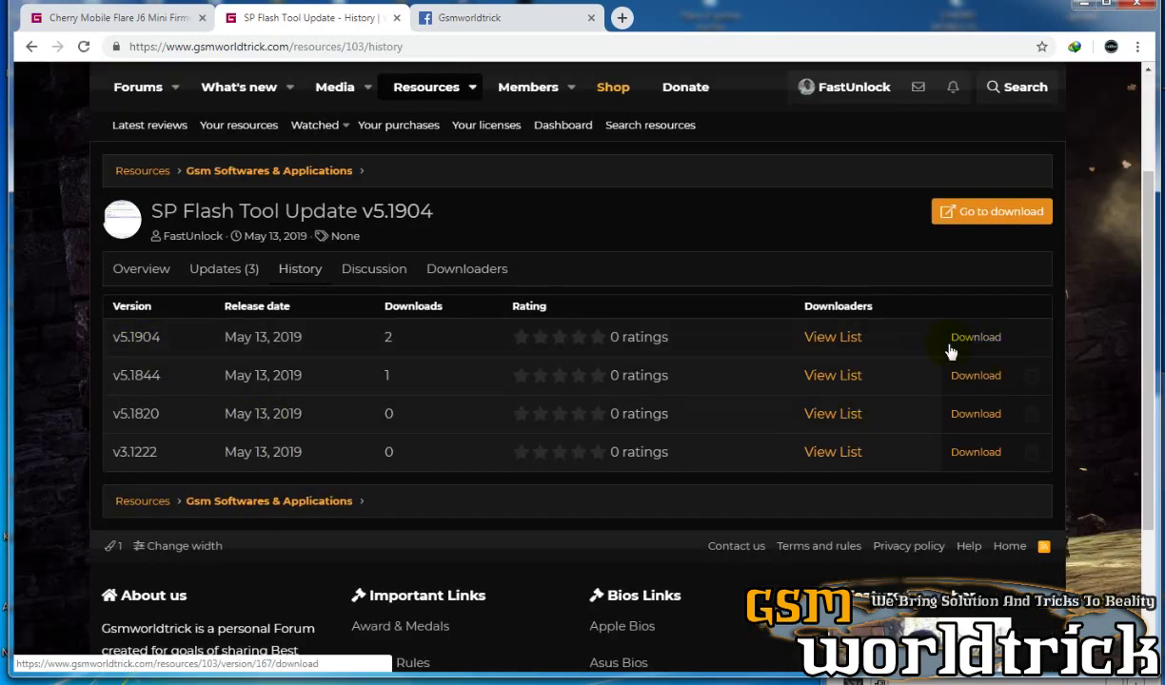
pyautogui.scroll(2, 653, 408)
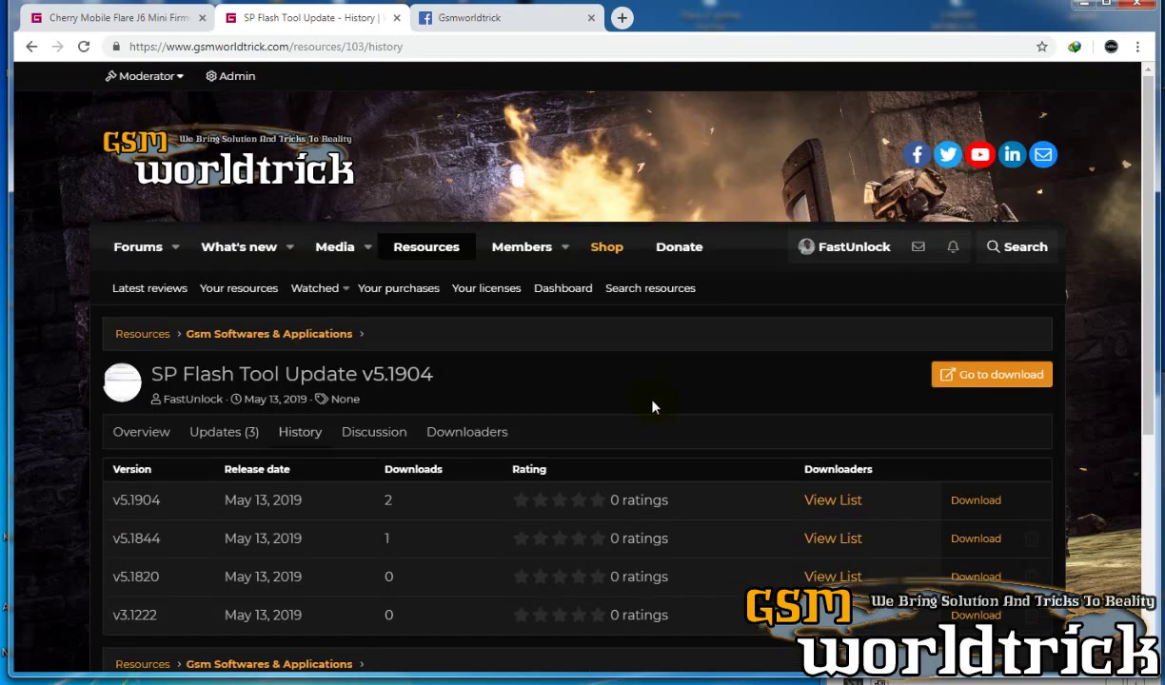
pyautogui.click(1085, 9)
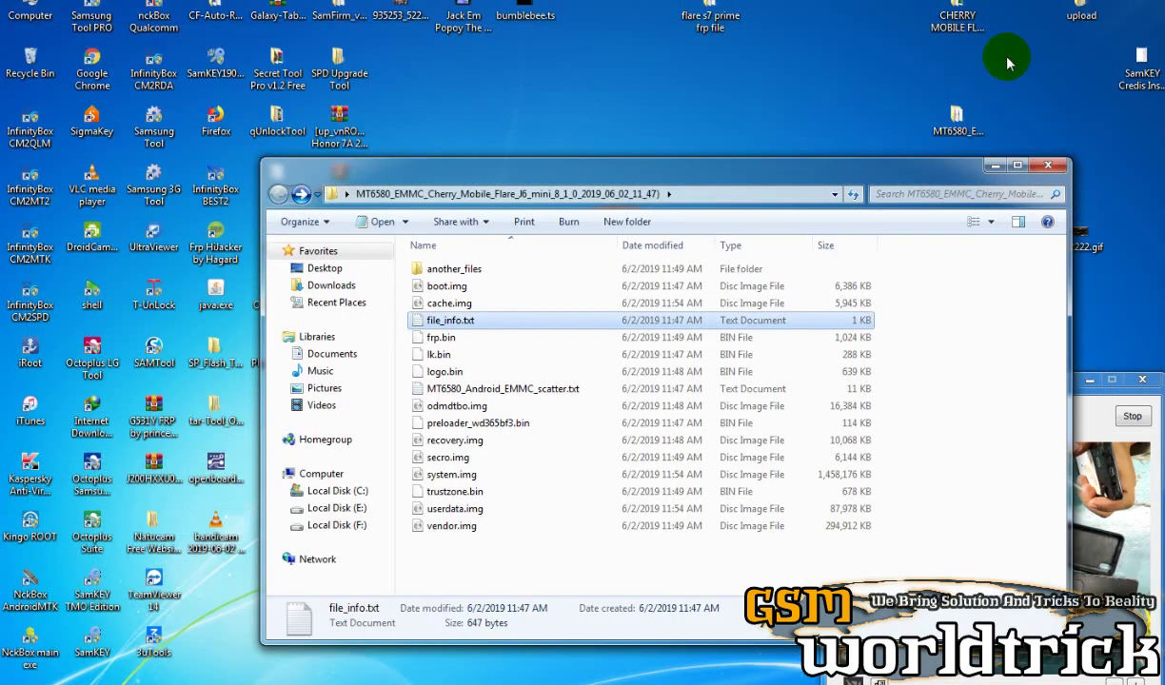
# Close the firmware folder and launch flash_tool.exe from the SP_Flash_Tool_v5.1904_Win folder, leaving only the flash tool in view
pyautogui.click(1047, 171)
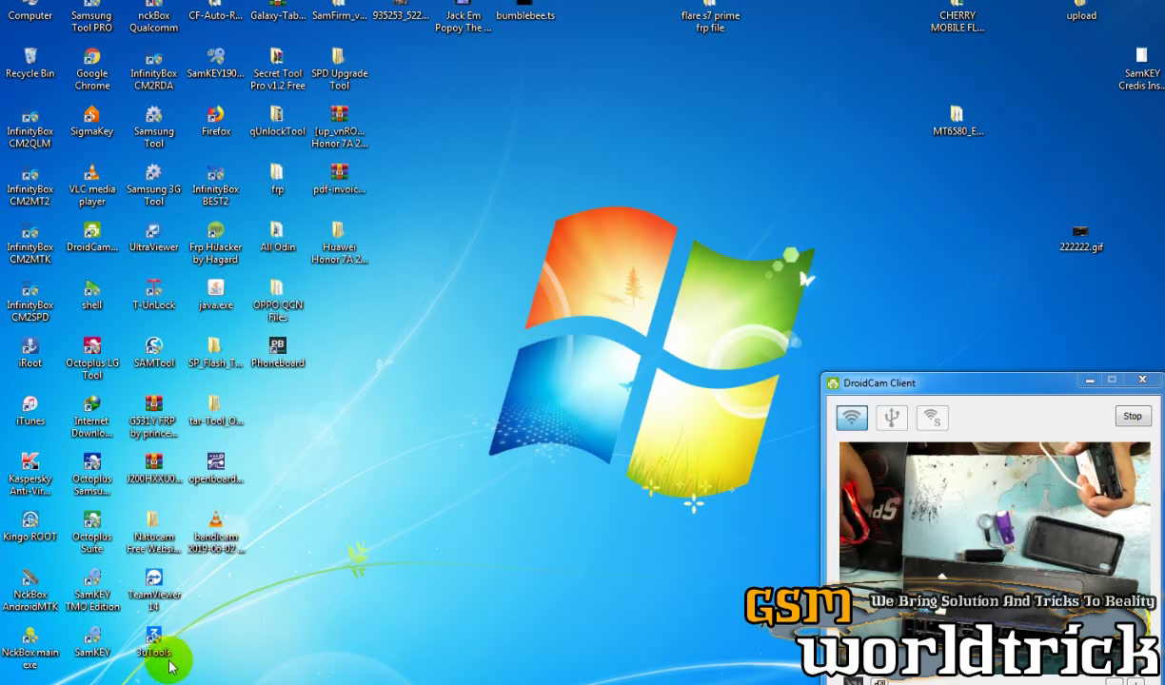
pyautogui.doubleClick(214, 359)
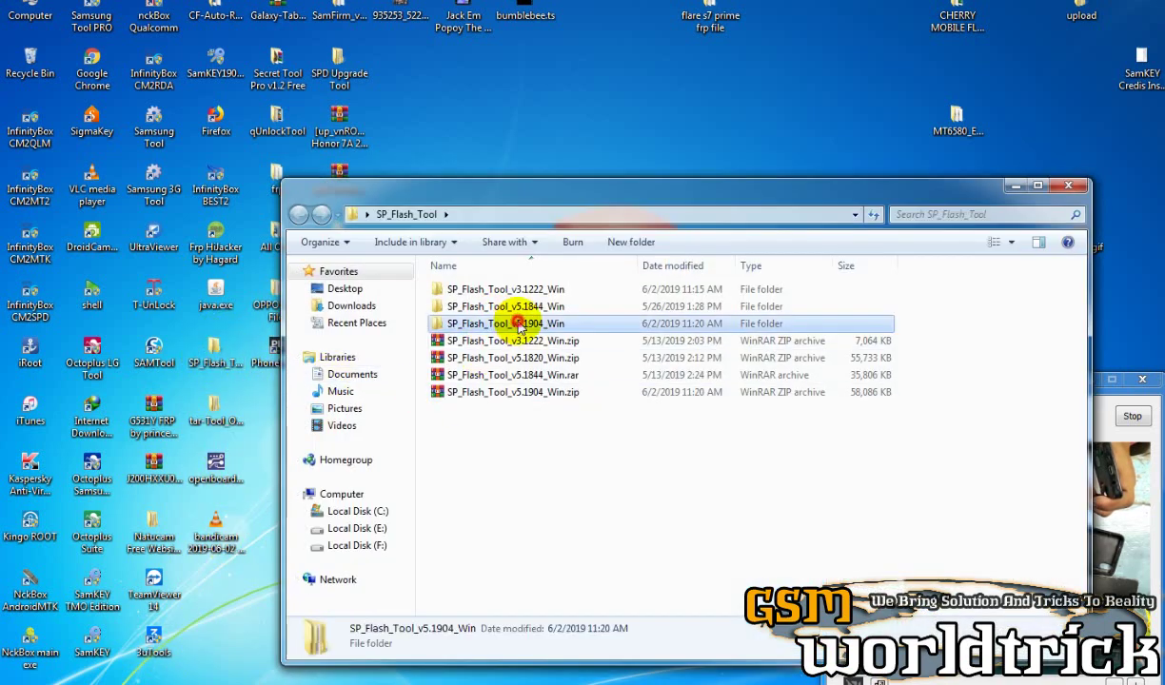
pyautogui.doubleClick(515, 325)
pyautogui.doubleClick(528, 292)
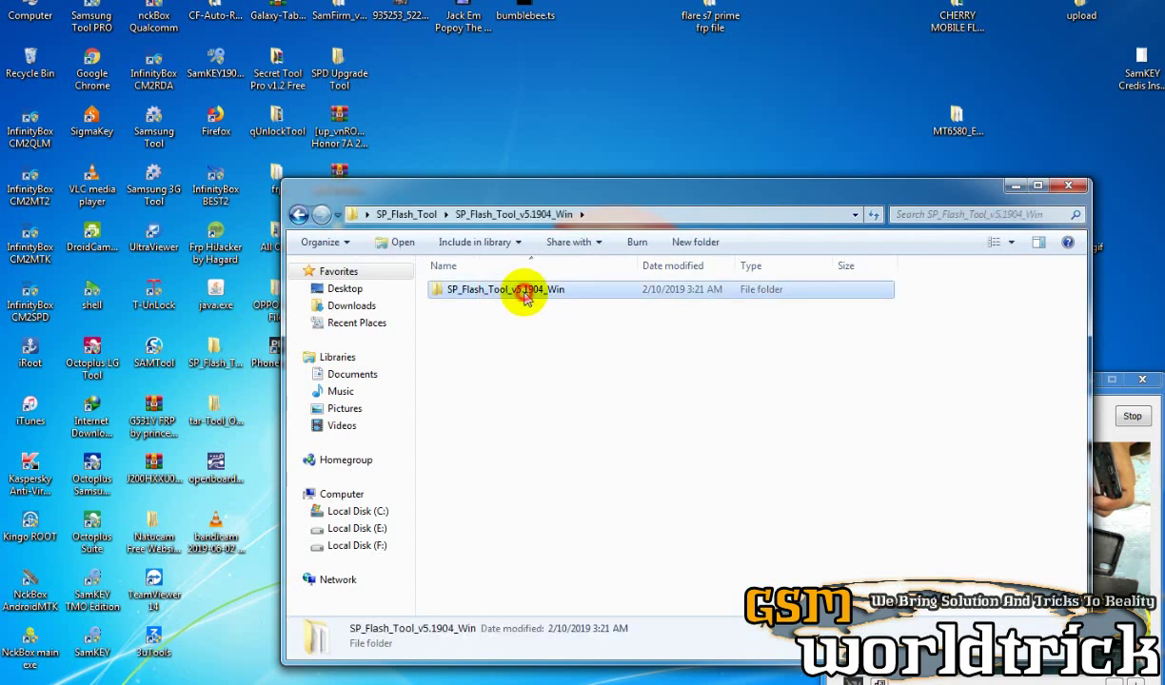
pyautogui.doubleClick(438, 530)
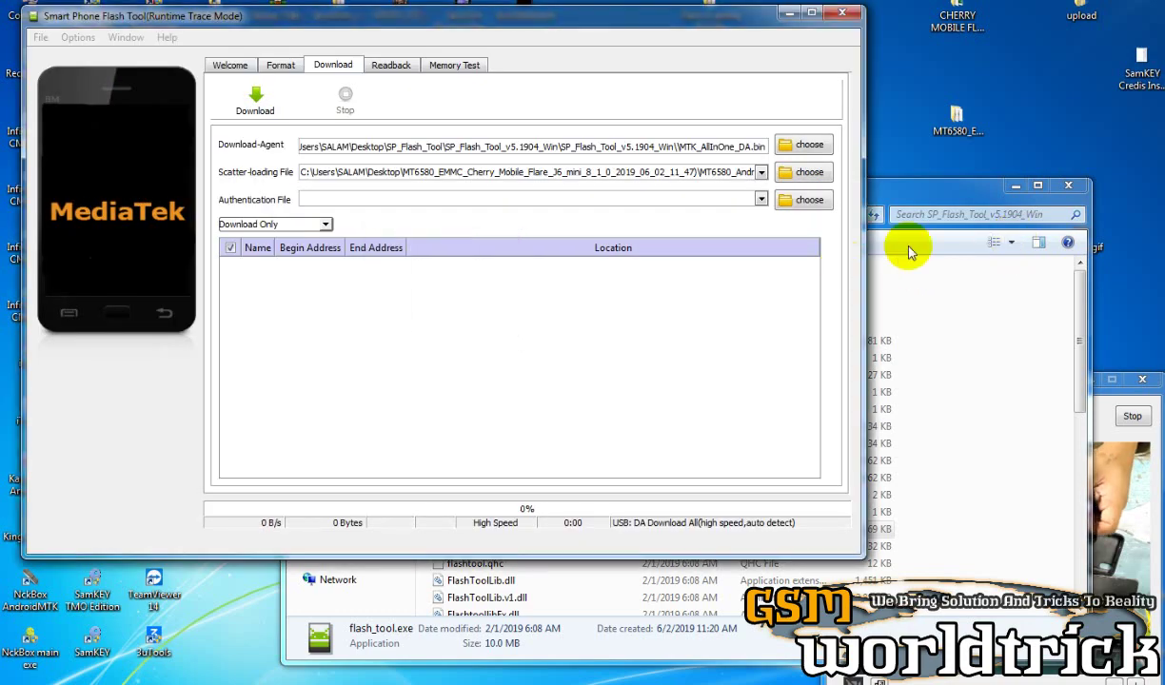
pyautogui.click(1022, 197)
pyautogui.click(1015, 186)
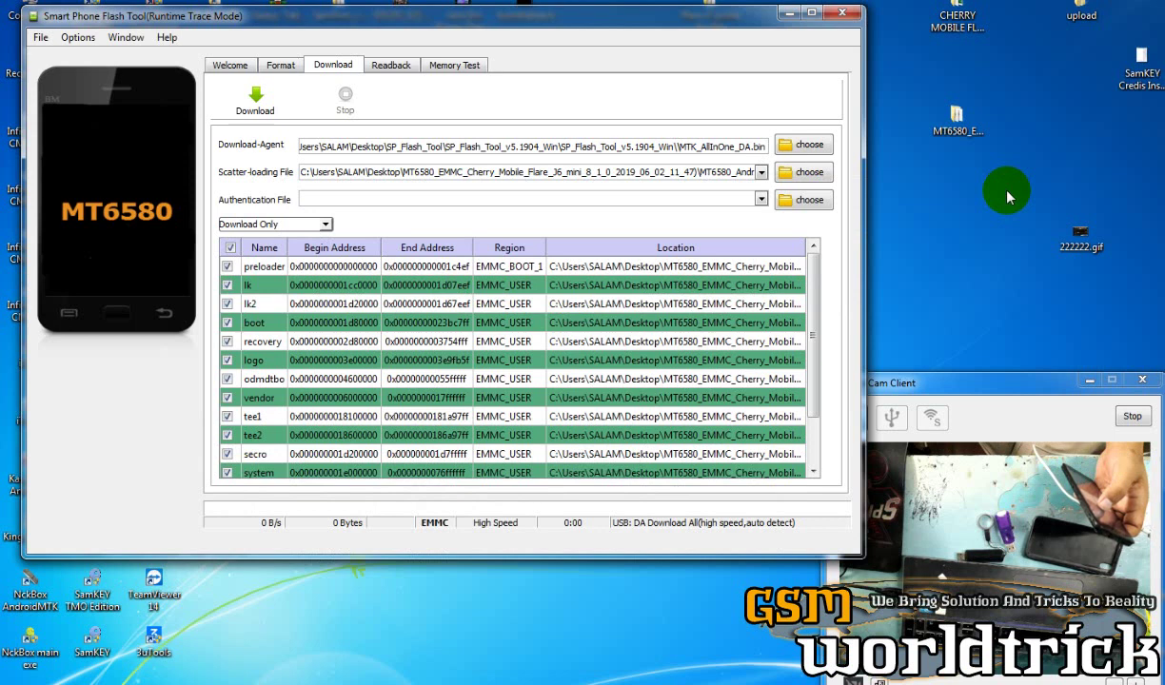
# Load MT6580_Android_EMMC_scatter.txt as the scatter-loading file and start flashing the phone in Download Only mode
pyautogui.click(805, 181)
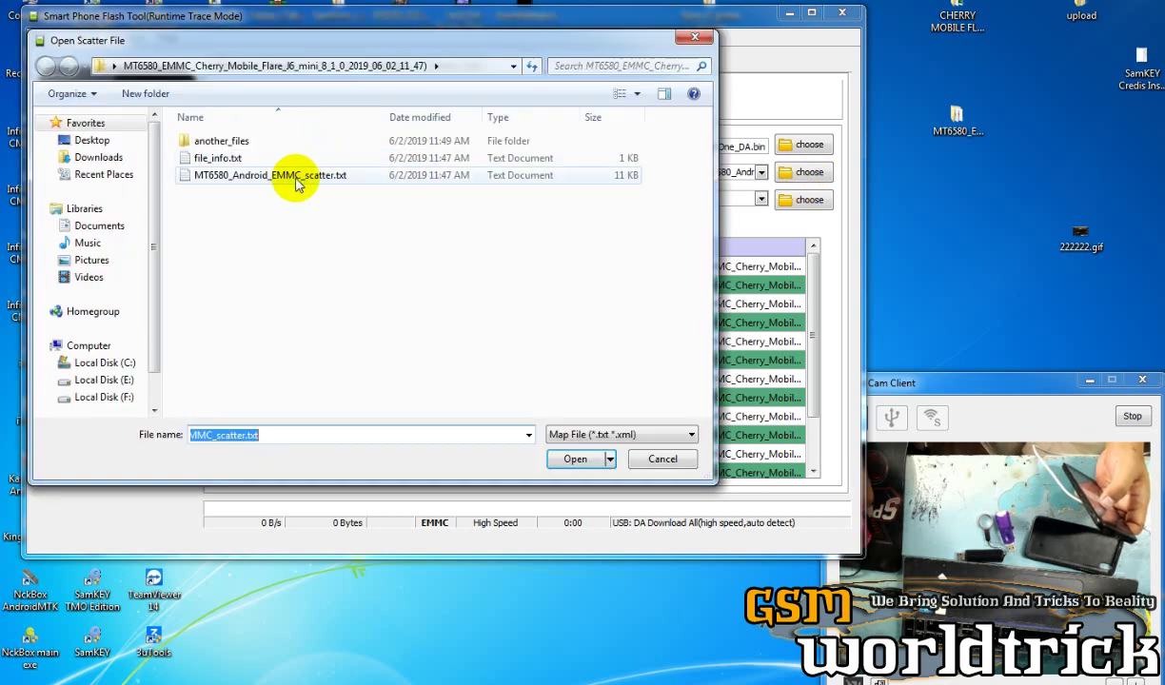
pyautogui.doubleClick(276, 181)
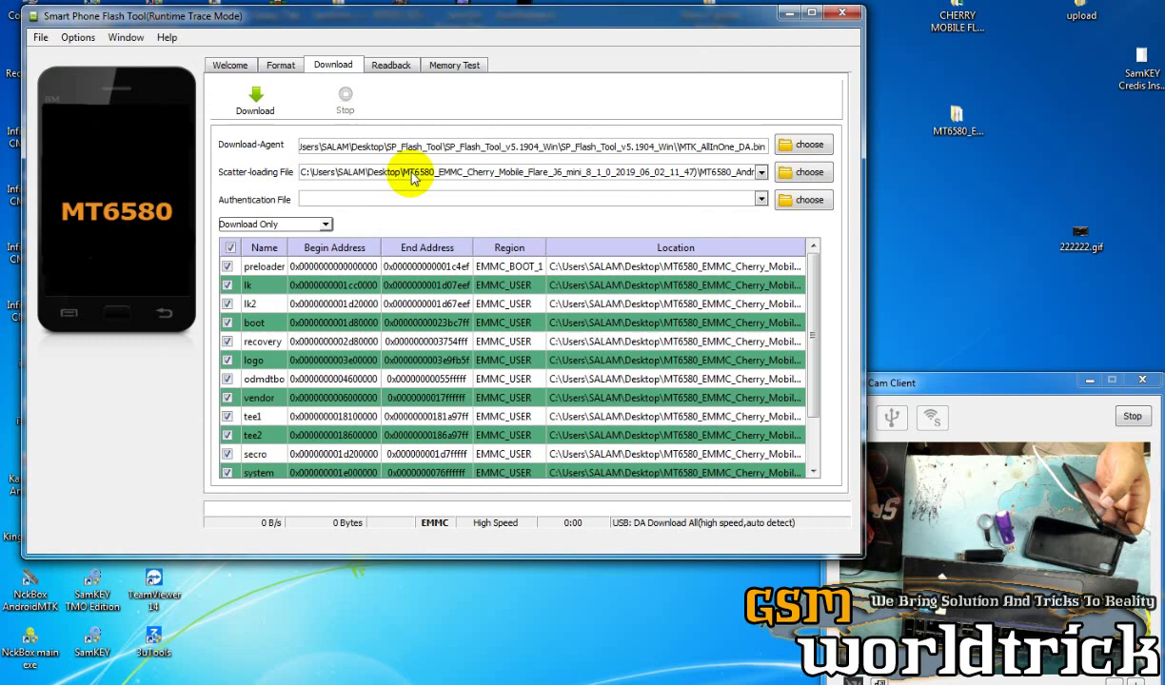
pyautogui.click(257, 107)
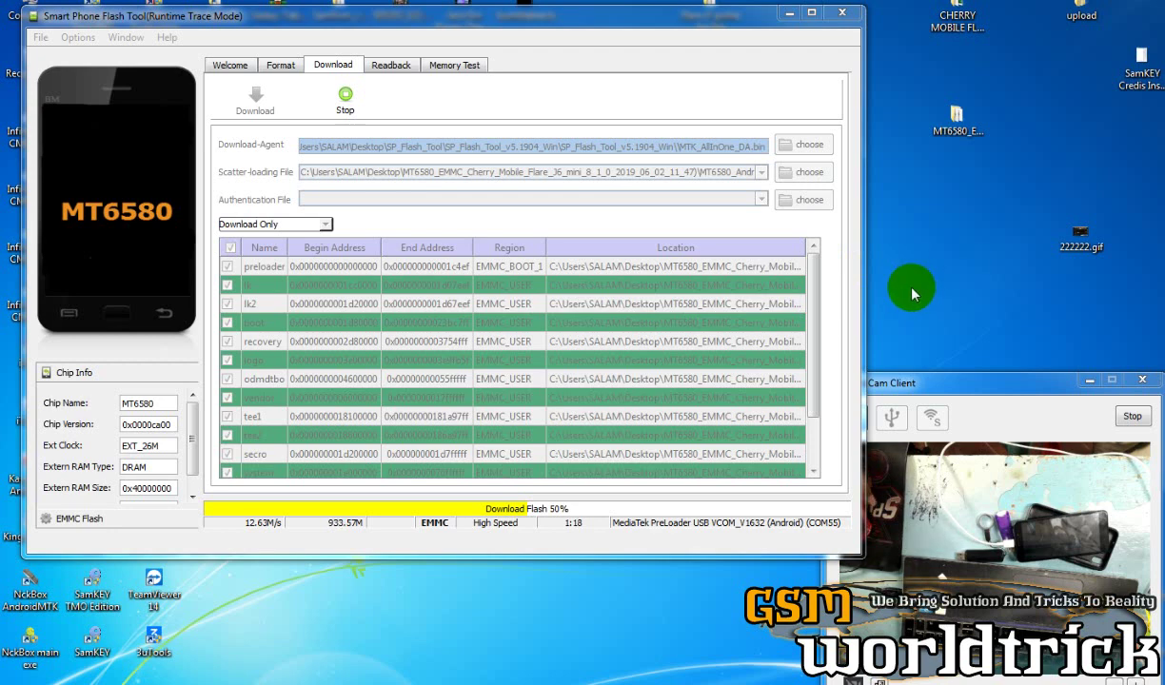
pyautogui.rightClick(1065, 80)
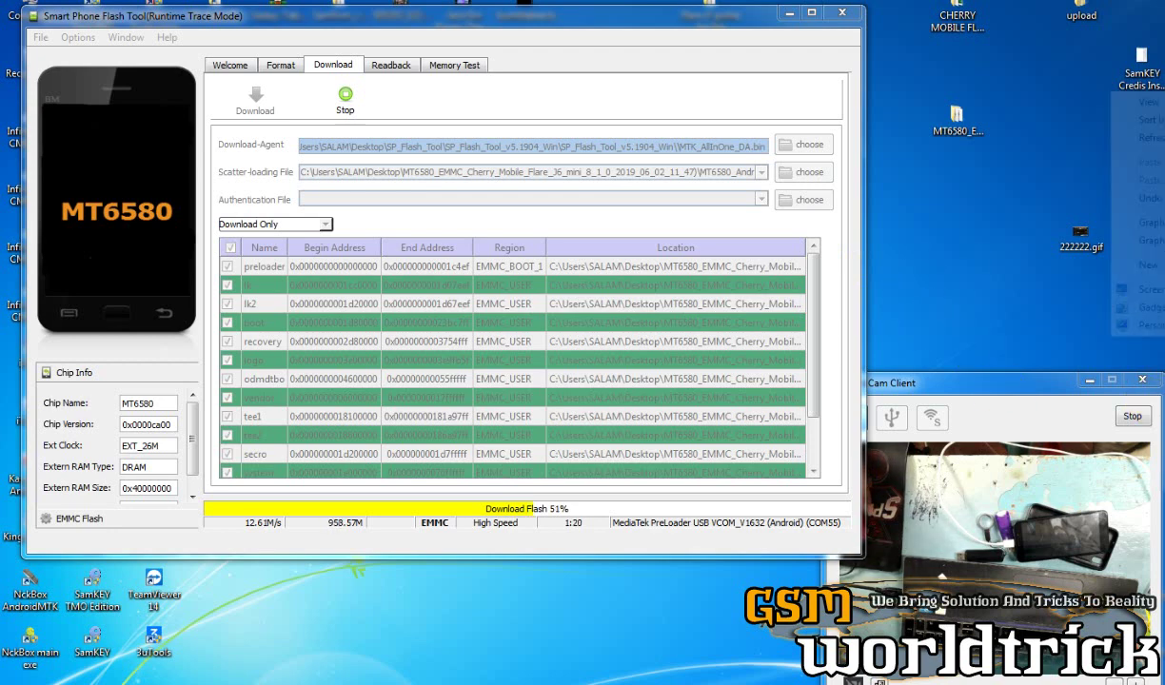
pyautogui.click(1085, 132)
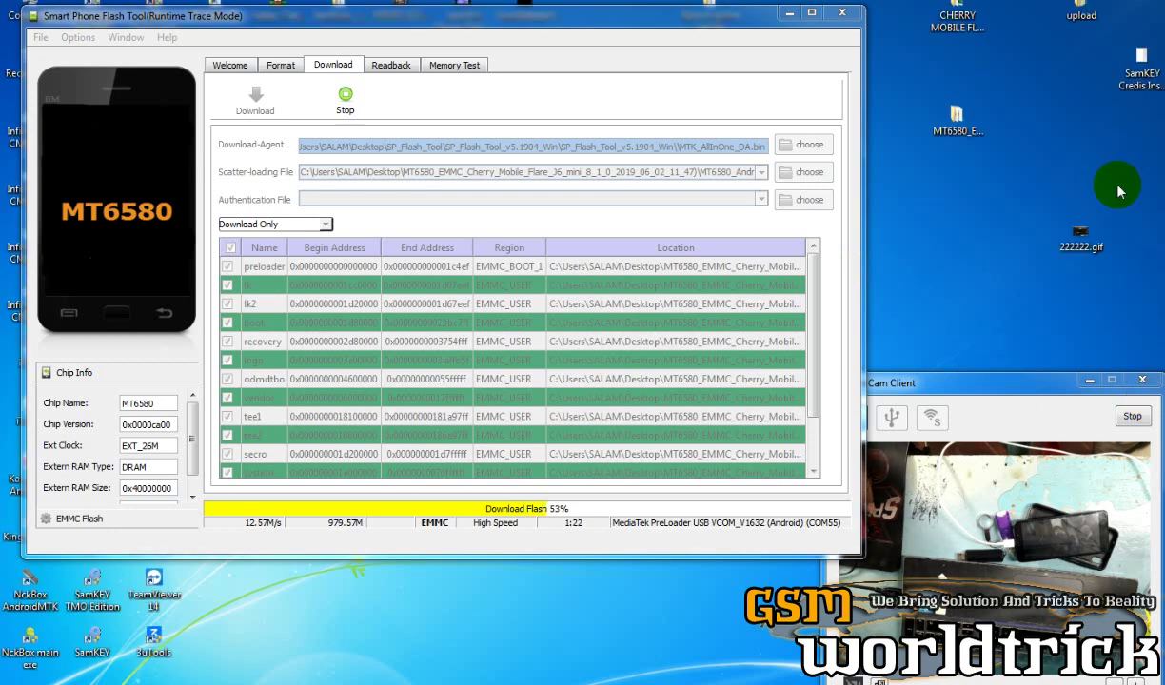
# Open file_info.txt from the firmware folder and examine the model, brand, device, preloader name and preloader version lines
pyautogui.doubleClick(968, 135)
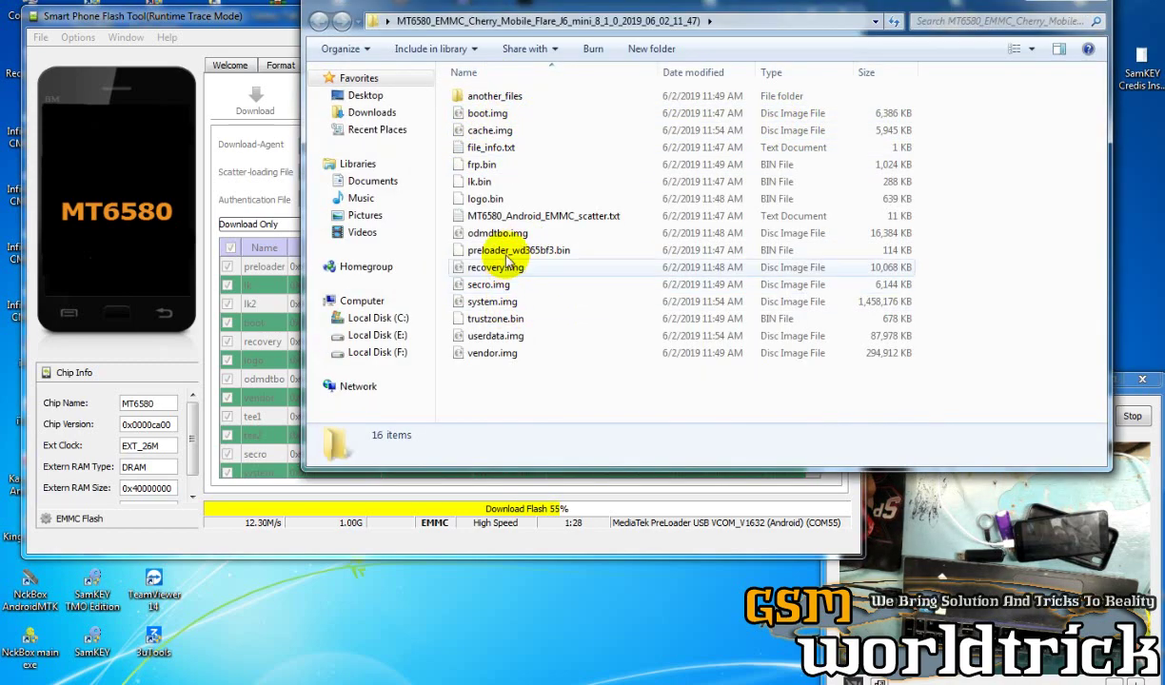
pyautogui.click(484, 149)
pyautogui.doubleClick(483, 150)
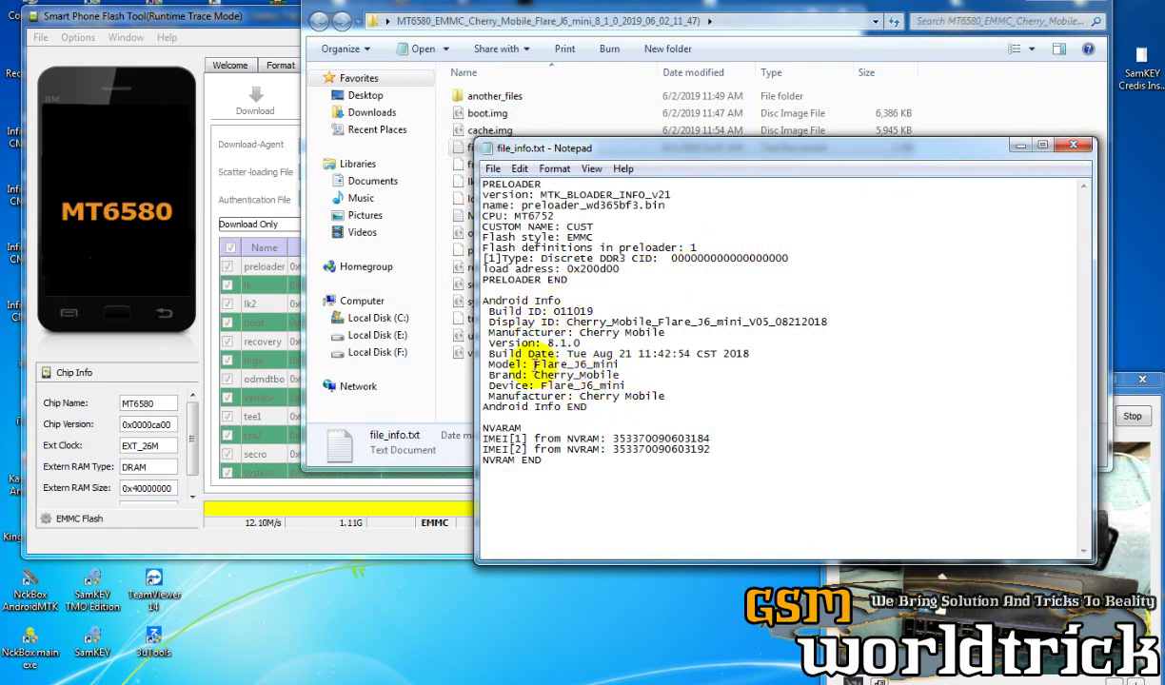
pyautogui.moveTo(533, 364); pyautogui.dragTo(658, 362)
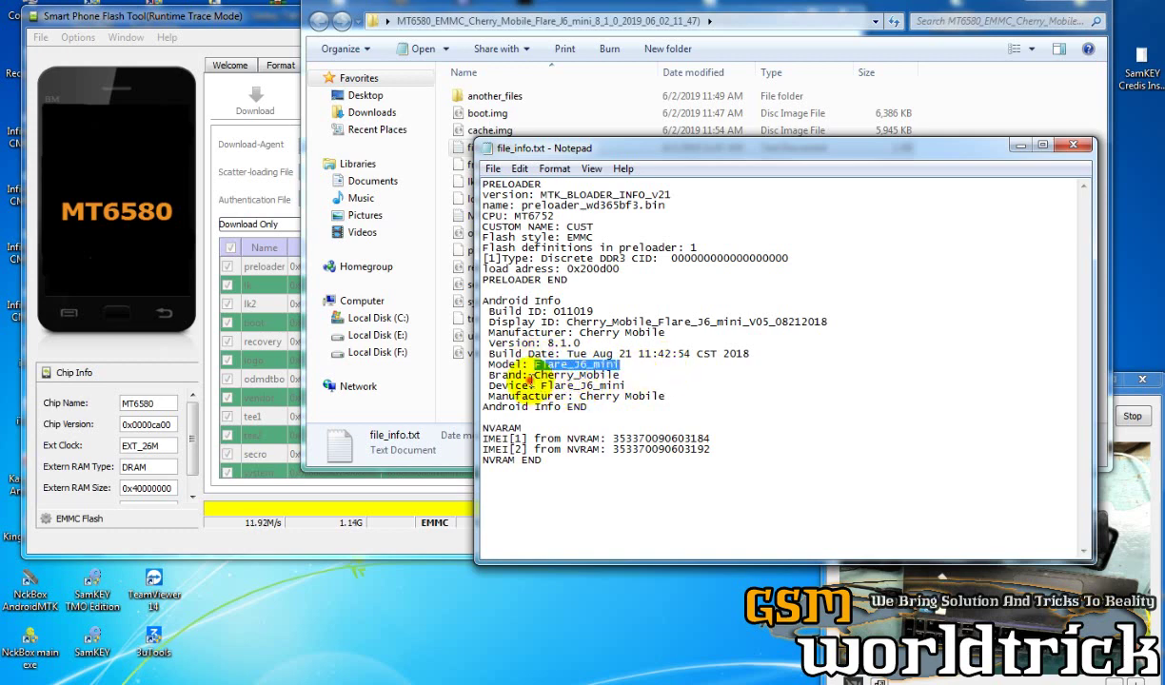
pyautogui.moveTo(534, 376); pyautogui.dragTo(598, 391)
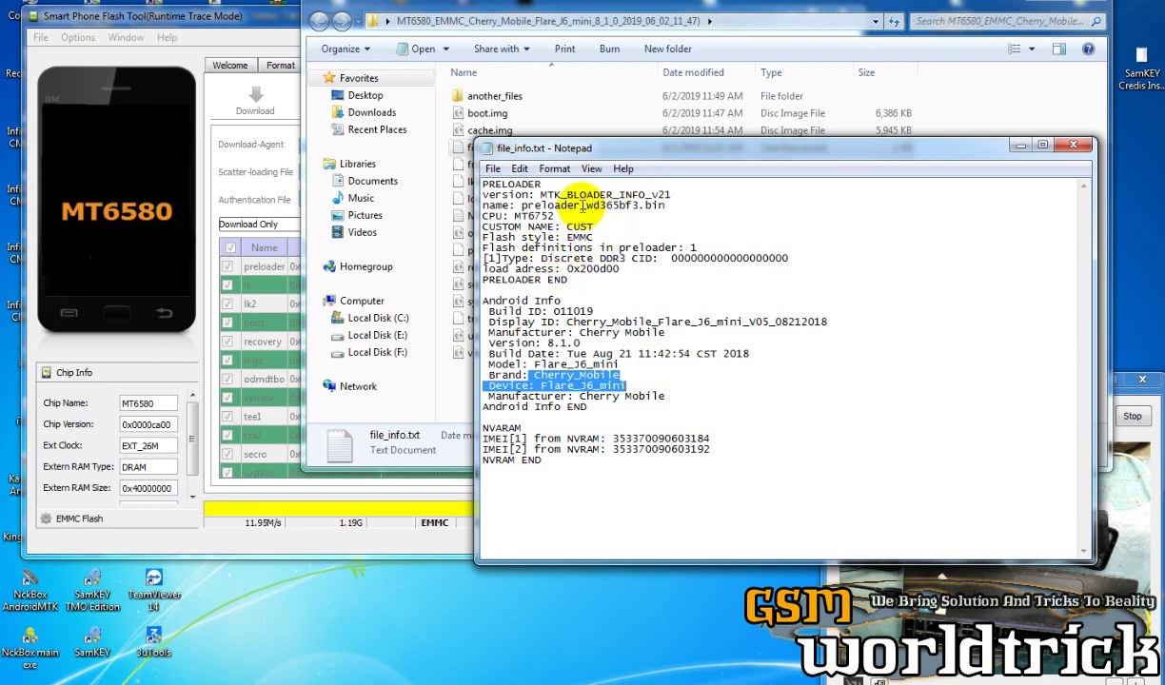
pyautogui.moveTo(527, 206); pyautogui.dragTo(680, 209)
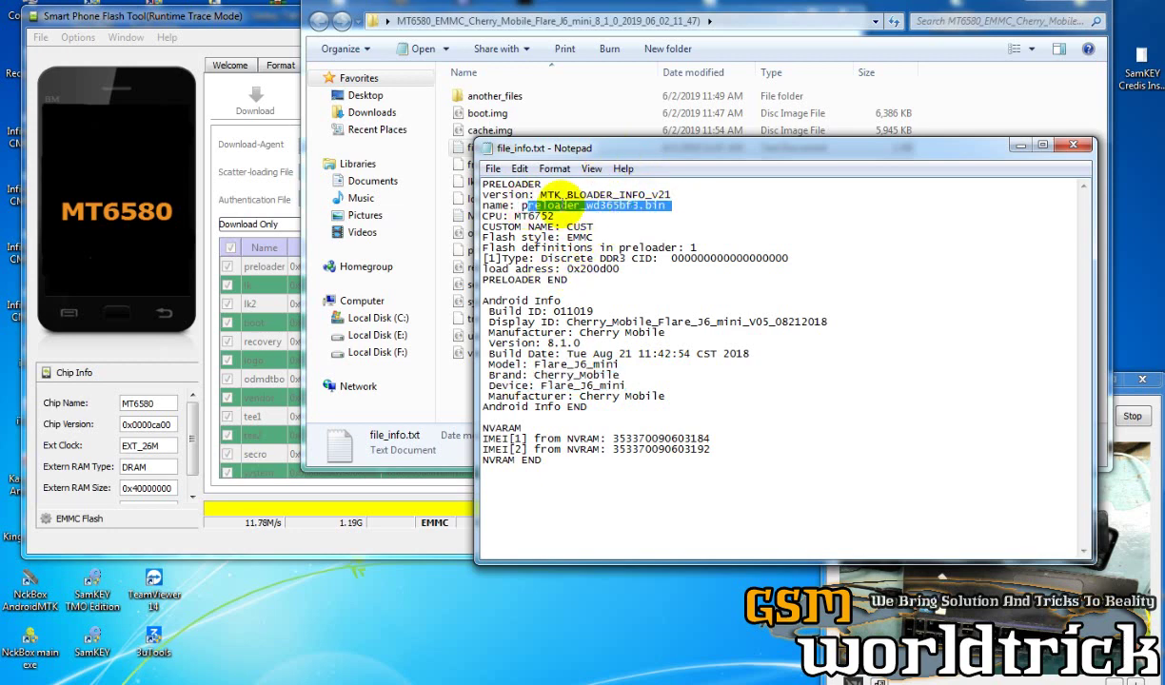
pyautogui.moveTo(540, 195); pyautogui.dragTo(686, 202)
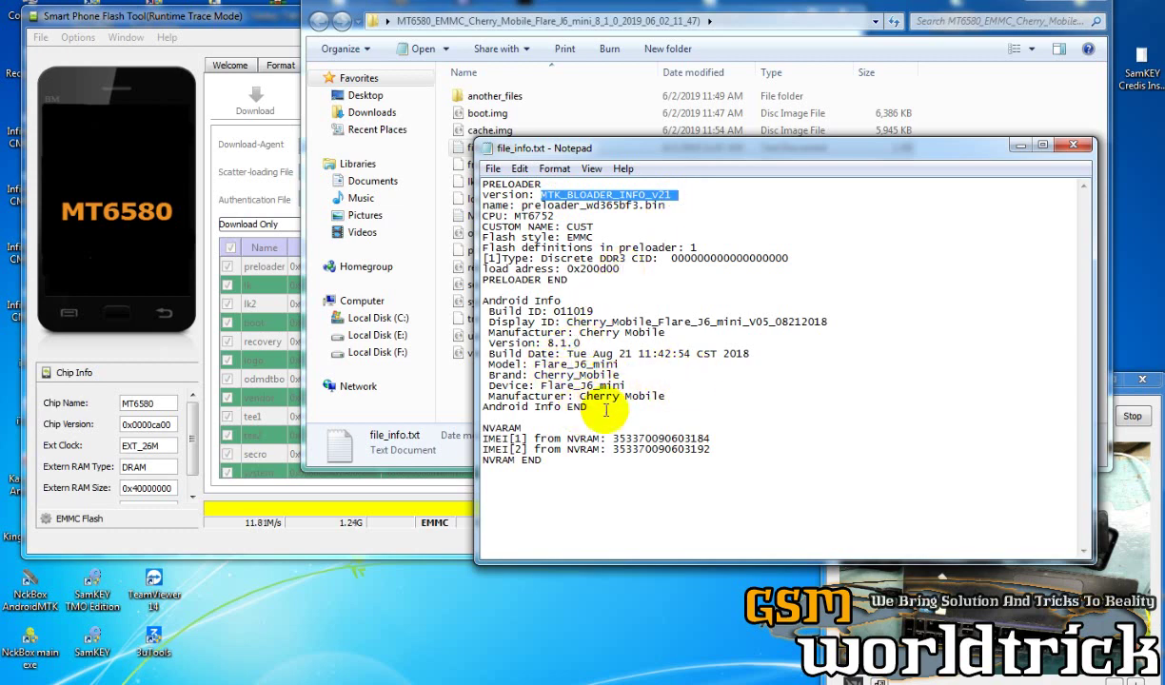
# Close file_info.txt and the firmware folder window, leaving the flash tool in view
pyautogui.click(1072, 144)
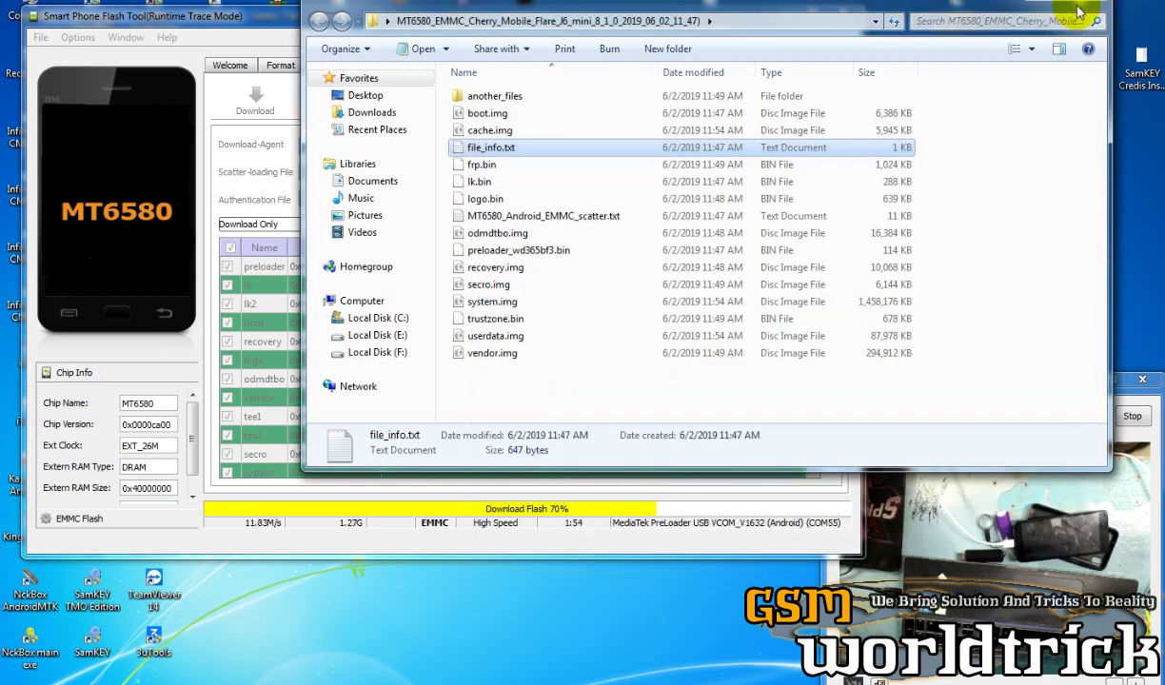
pyautogui.moveTo(1005, 9); pyautogui.dragTo(1010, 59)
pyautogui.click(1093, 42)
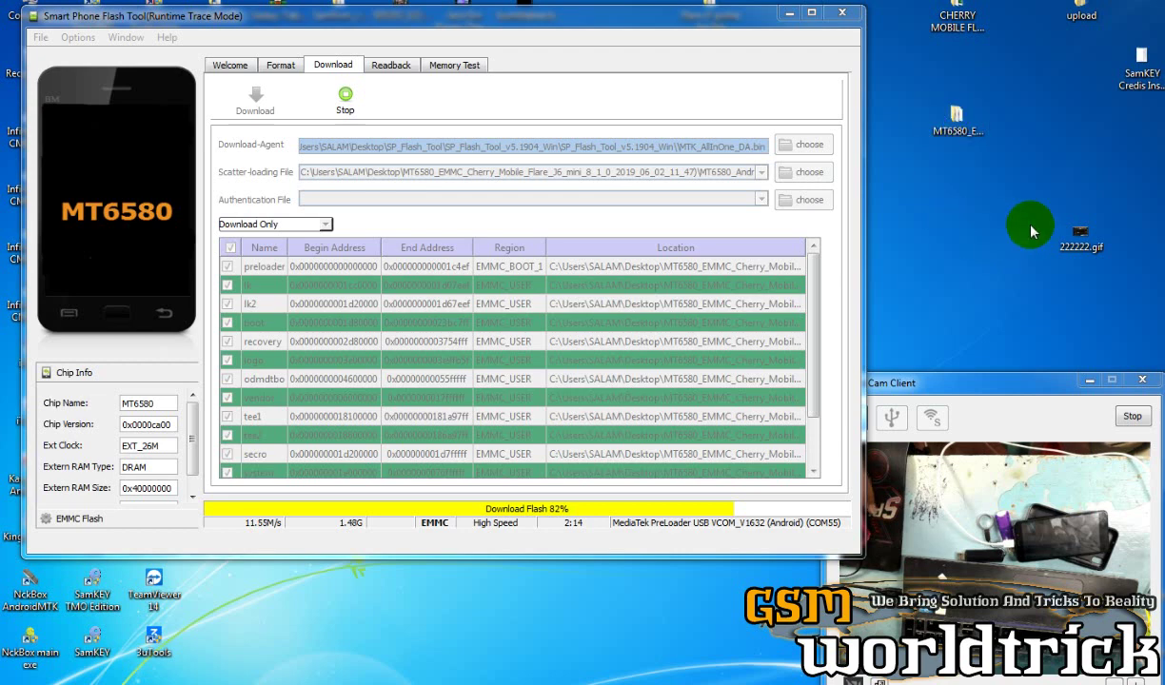
# Delete the 222222.gif file from the desktop
pyautogui.doubleClick(1079, 238)
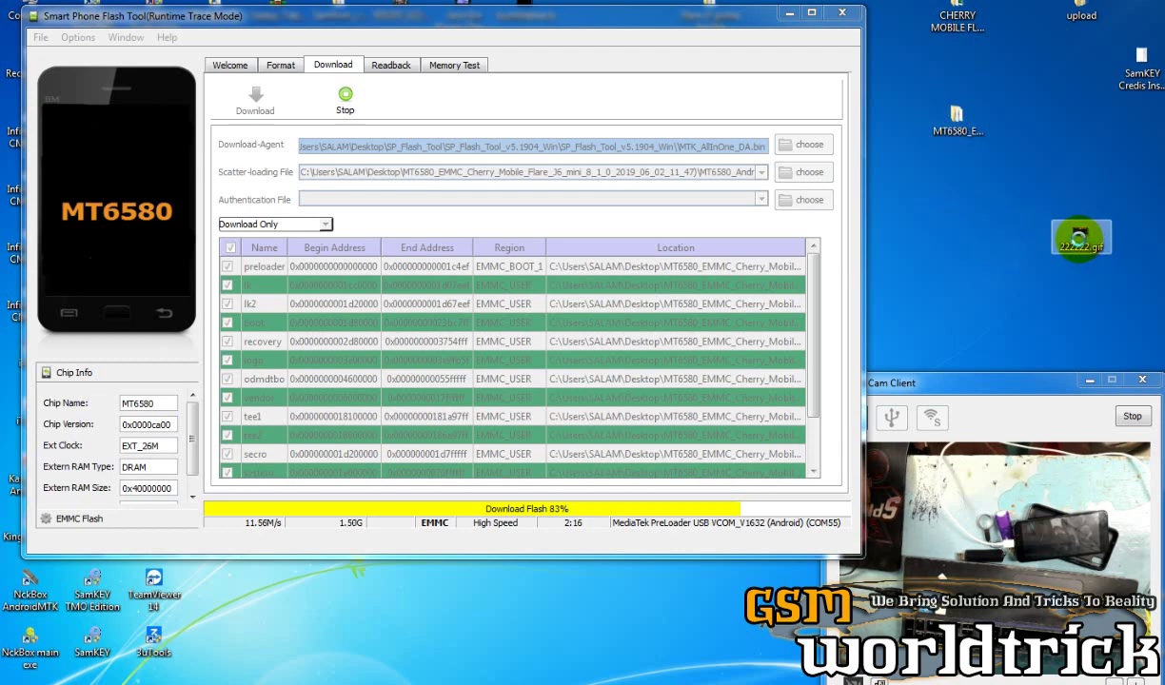
pyautogui.rightClick(1076, 236)
pyautogui.click(1154, 630)
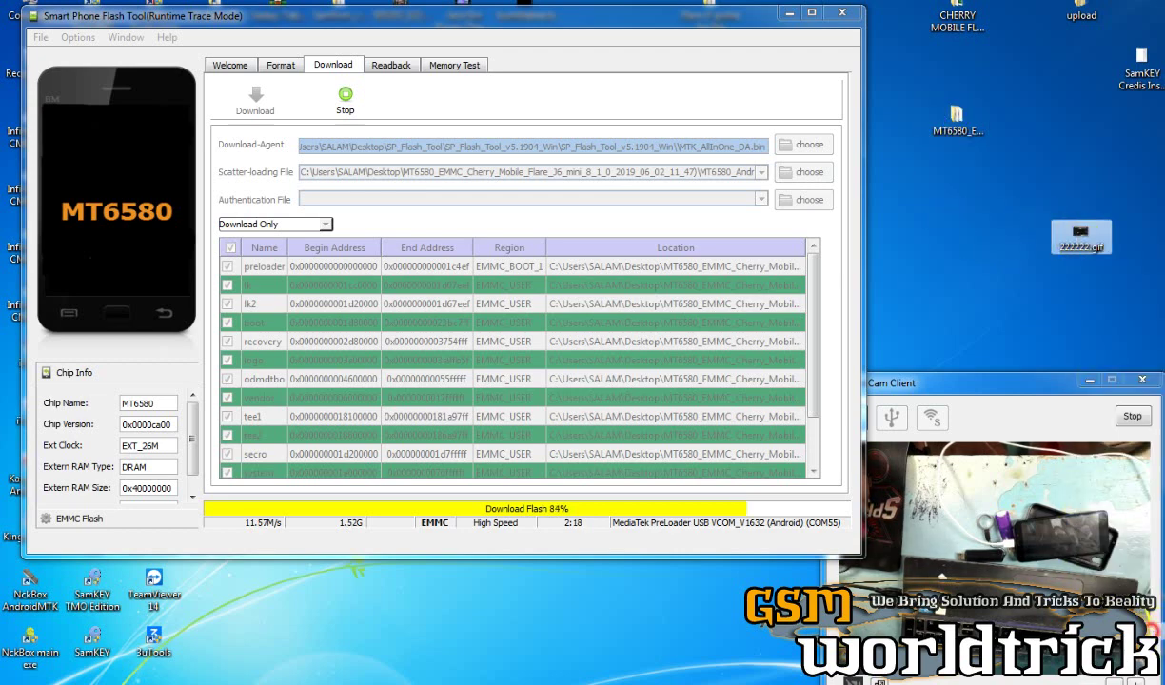
pyautogui.click(710, 385)
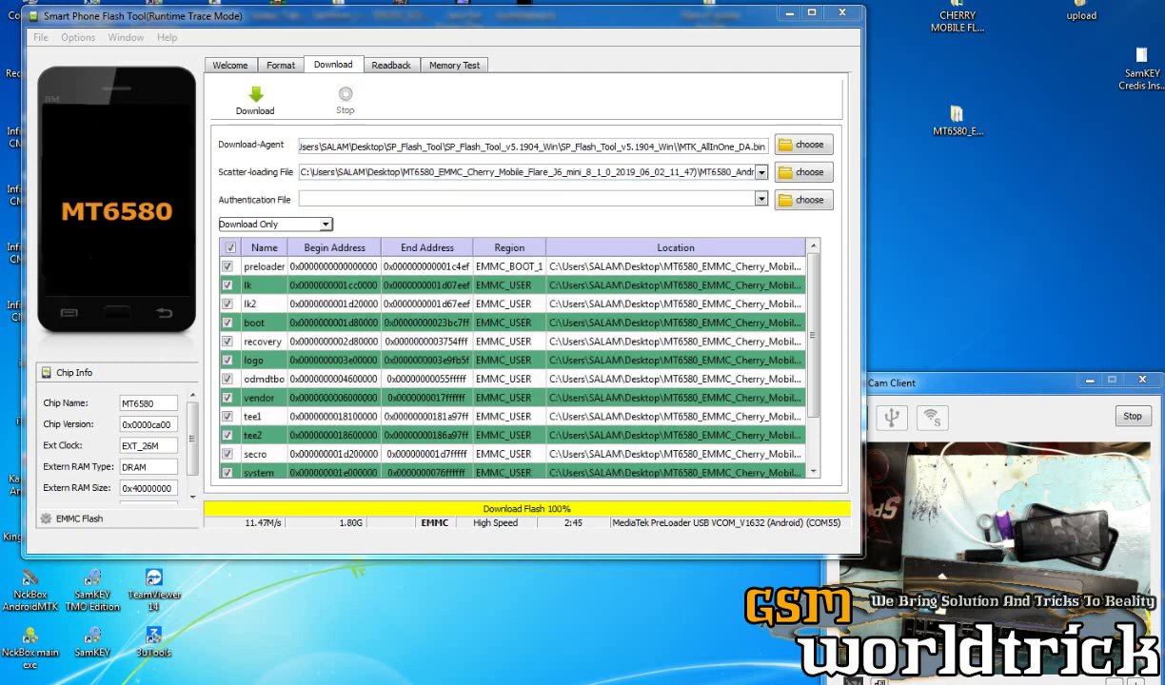
# Reposition the Download Ok message over the partition list and stop the DroidCam Client video feed
pyautogui.moveTo(385, 219)
pyautogui.mouseDown()
pyautogui.moveTo(447, 188)
pyautogui.moveTo(412, 255)
pyautogui.moveTo(400, 231)
pyautogui.mouseUp()
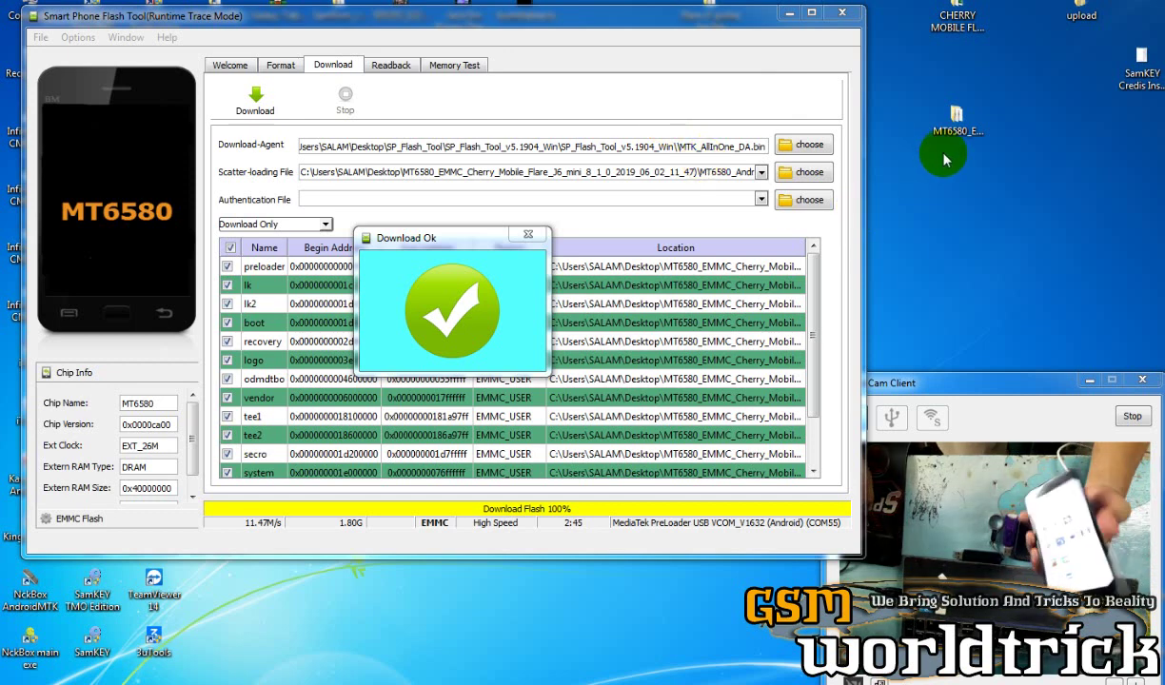
pyautogui.click(1133, 416)
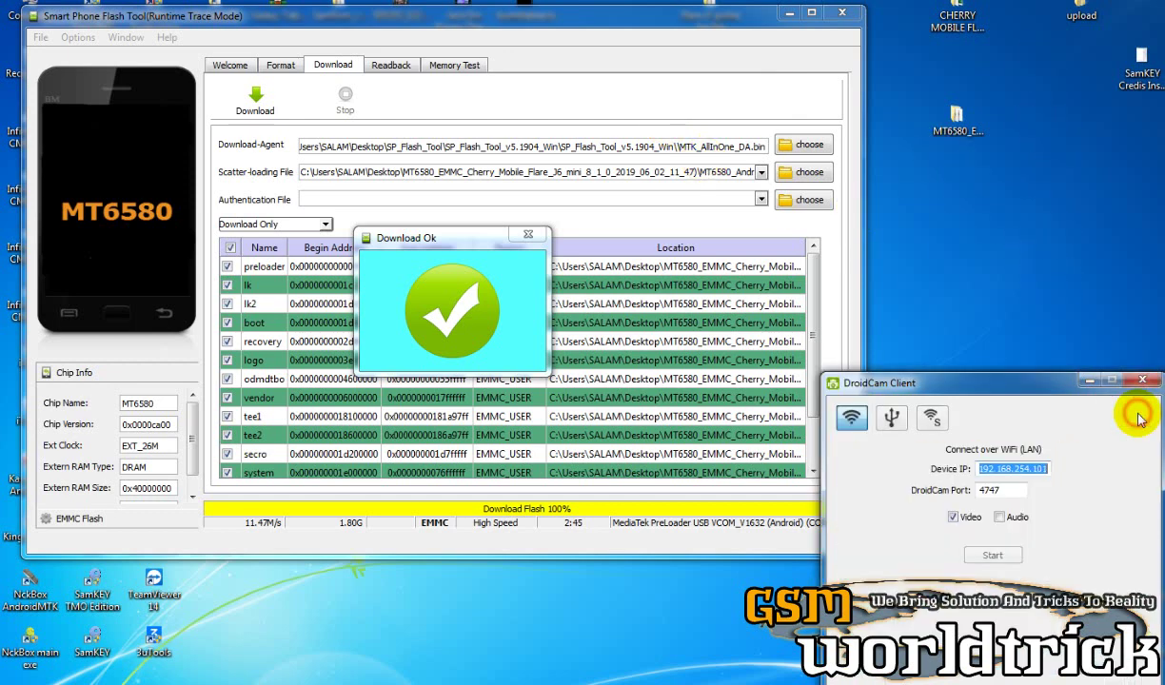